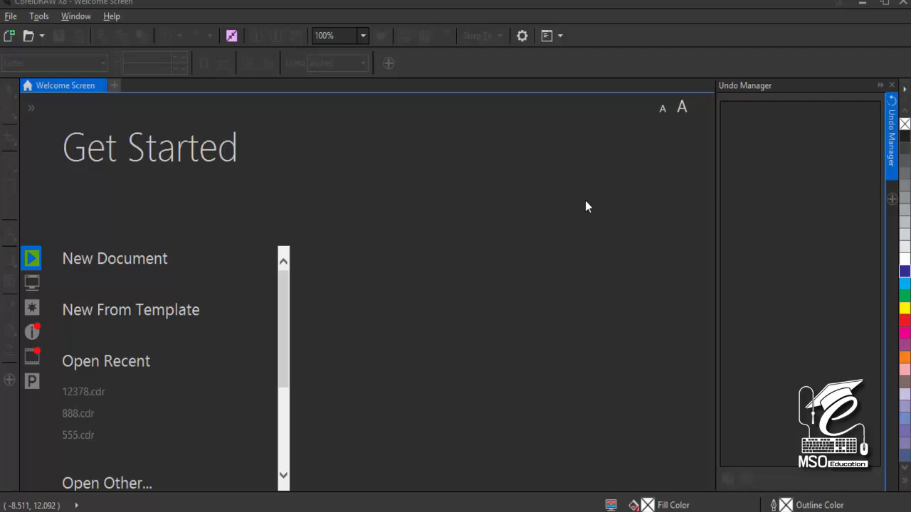
{"action": "left_click", "coordinate": [10, 18]}
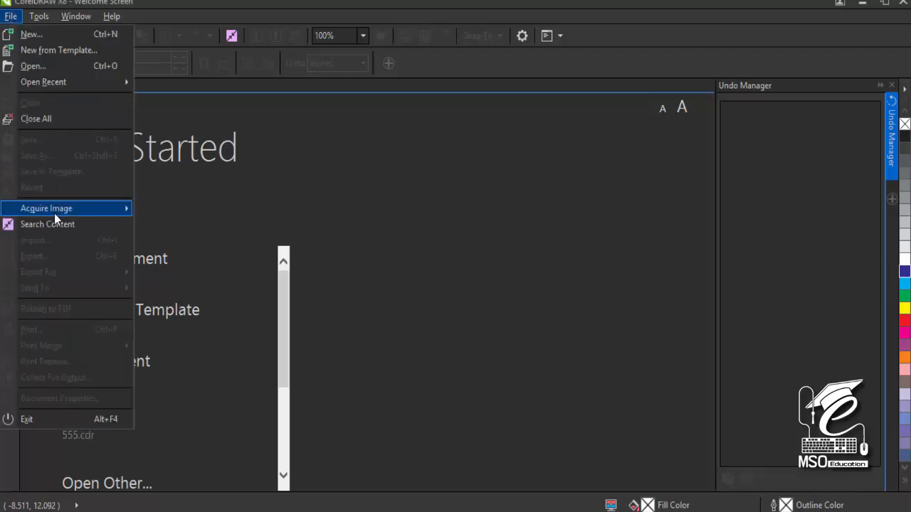
{"action": "mouse_move", "coordinate": [55, 210]}
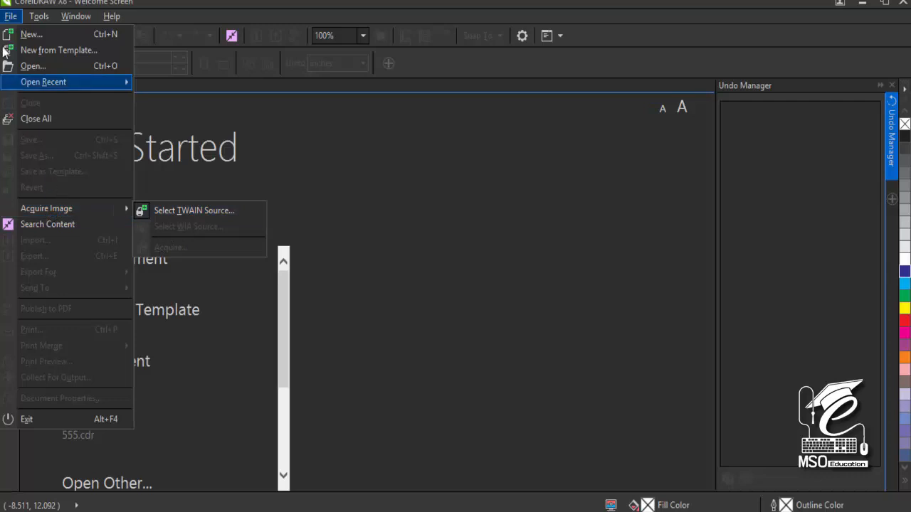
{"action": "mouse_move", "coordinate": [63, 209]}
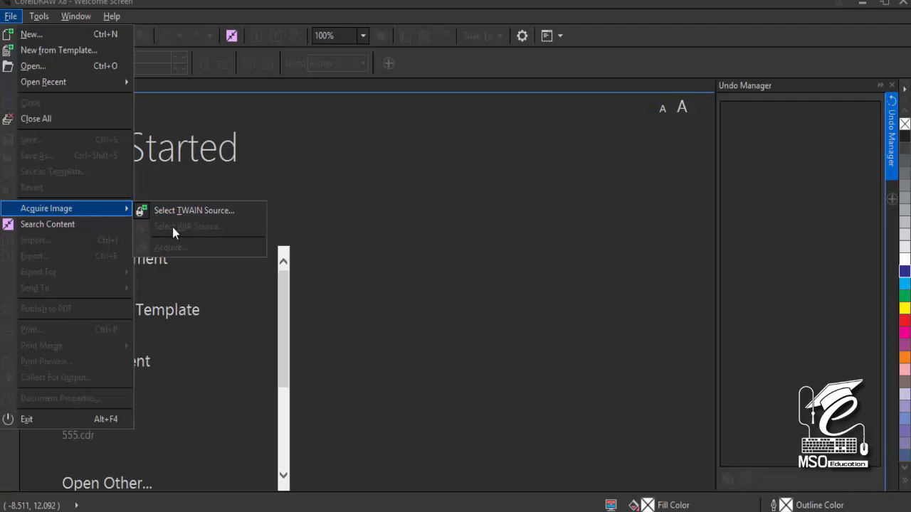
{"action": "left_click", "coordinate": [319, 230]}
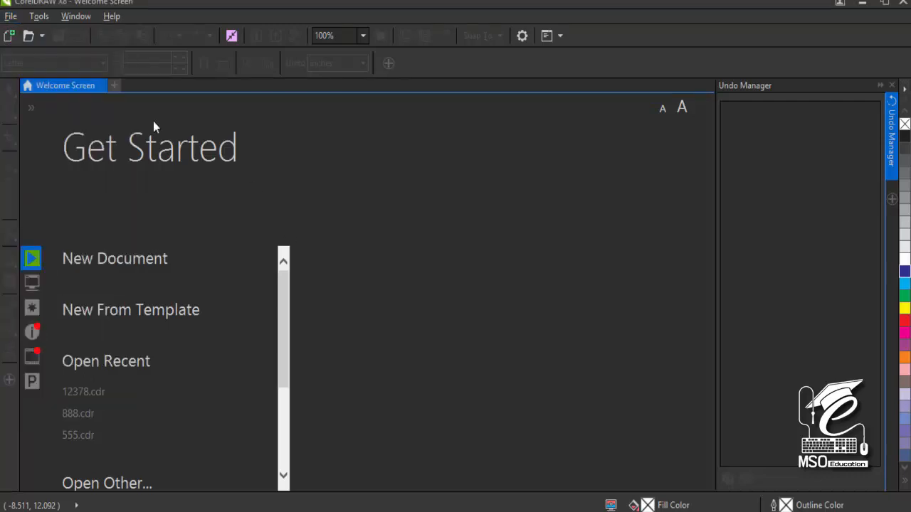
Create a Letter-size document with the default settings, switch between it and the Welcome Screen, and close it
{"action": "left_click", "coordinate": [118, 90]}
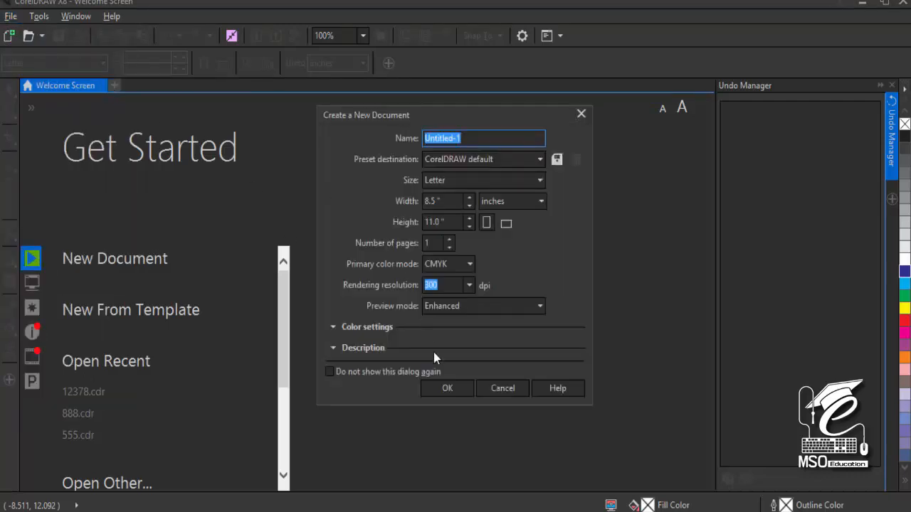
{"action": "left_click", "coordinate": [440, 383]}
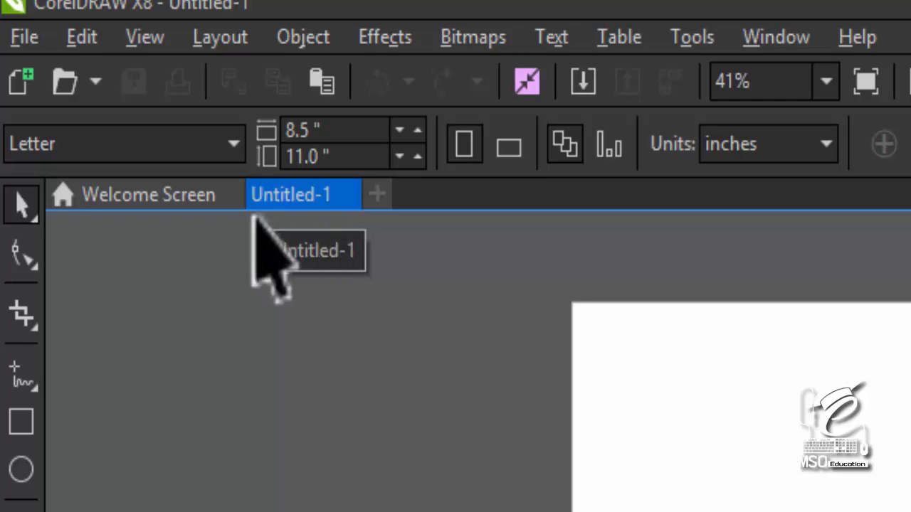
{"action": "left_click", "coordinate": [164, 192]}
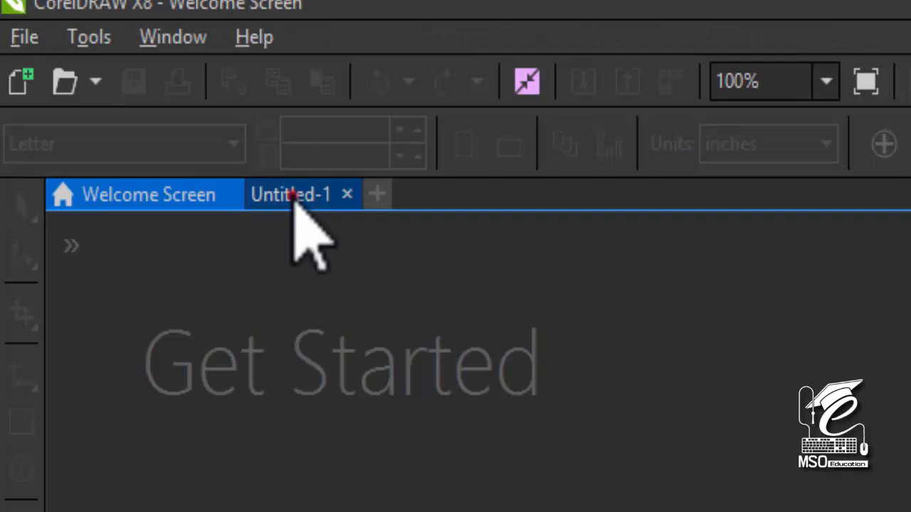
{"action": "left_click", "coordinate": [293, 195]}
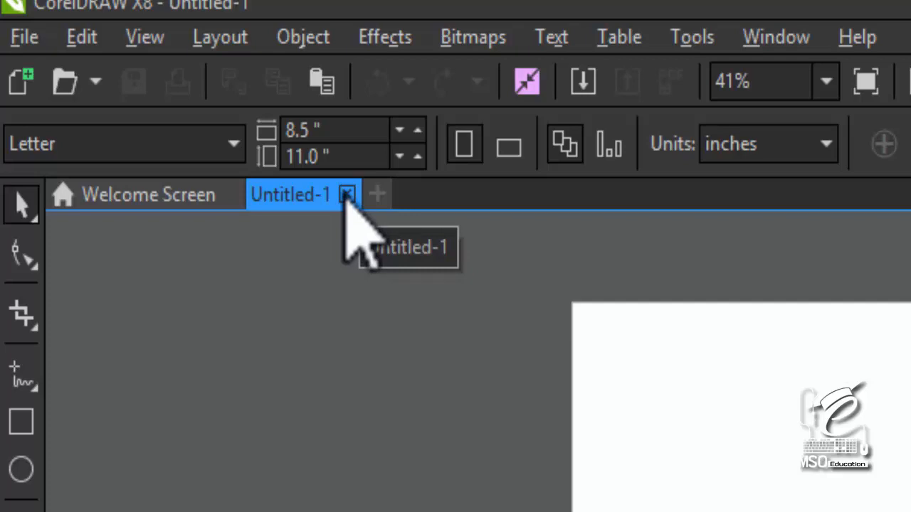
{"action": "left_click", "coordinate": [347, 195]}
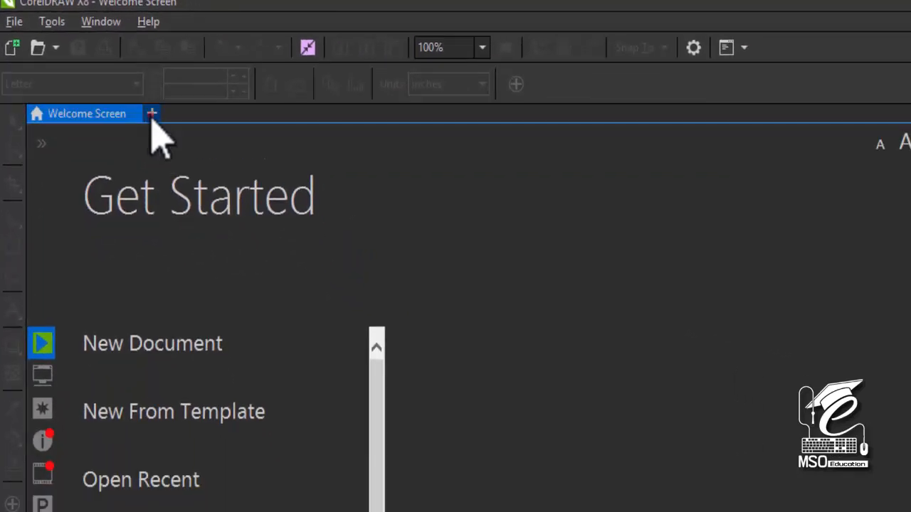
Create a new document with the page size set to A4, keeping the default name
{"action": "left_click", "coordinate": [152, 114]}
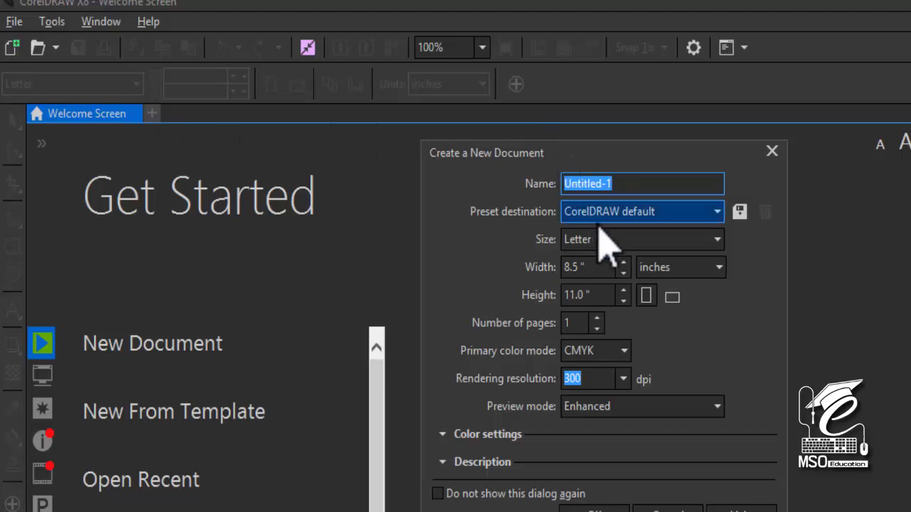
{"action": "left_click", "coordinate": [631, 240]}
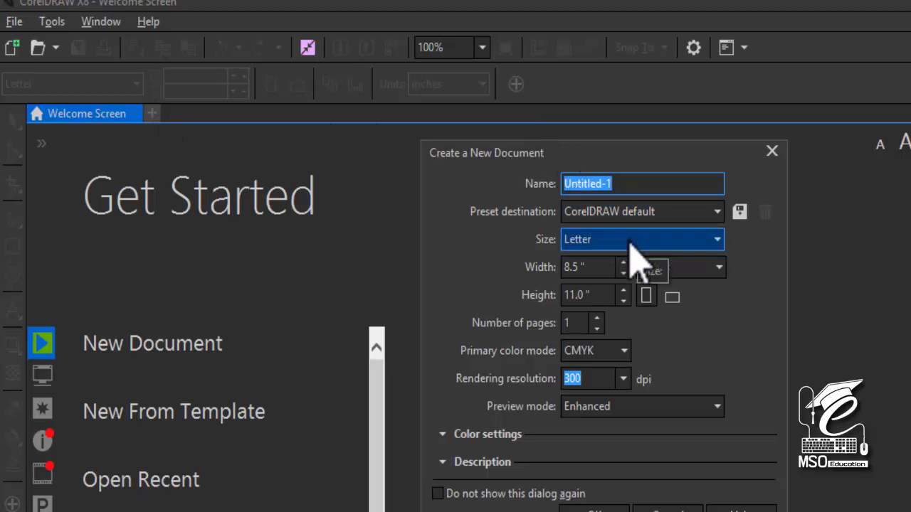
{"action": "left_click", "coordinate": [629, 241]}
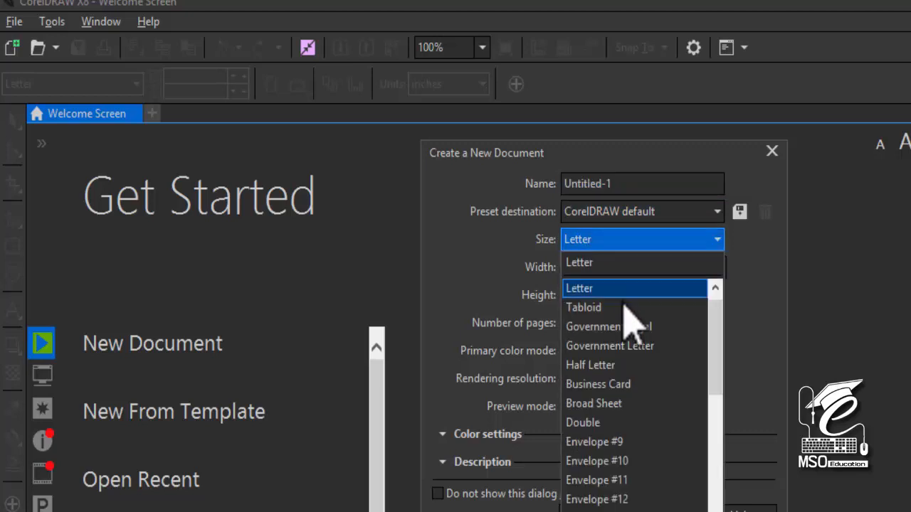
{"action": "left_click_drag", "start_coordinate": [715, 365], "coordinate": [715, 511]}
{"action": "left_click", "coordinate": [573, 511]}
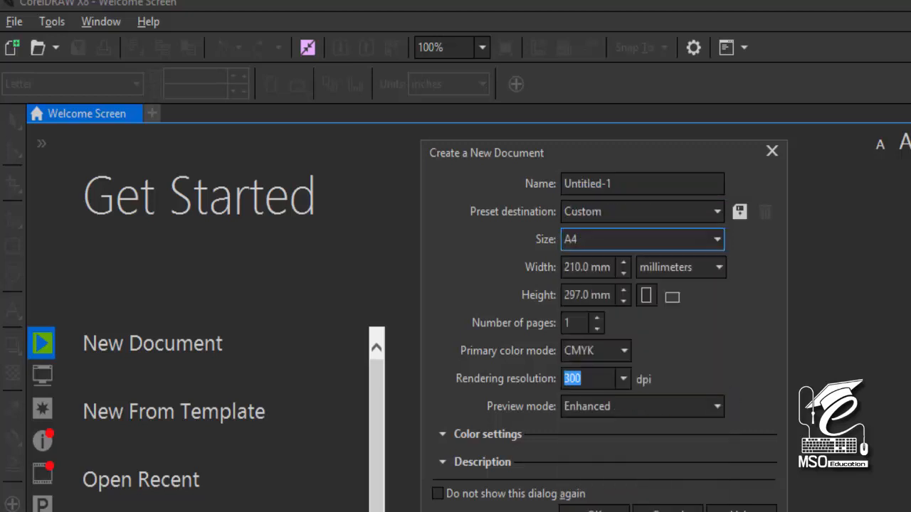
{"action": "left_click", "coordinate": [594, 511]}
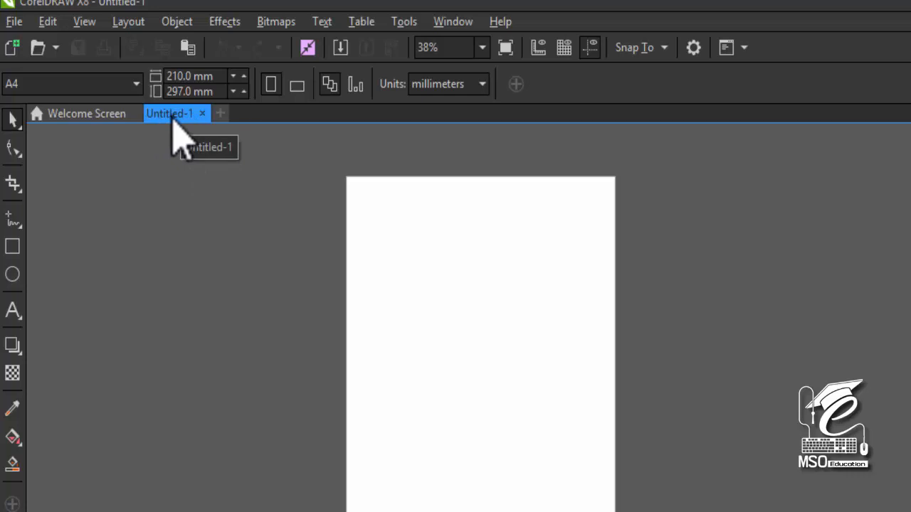
Create another A4 document named MSOE
{"action": "left_click", "coordinate": [221, 116]}
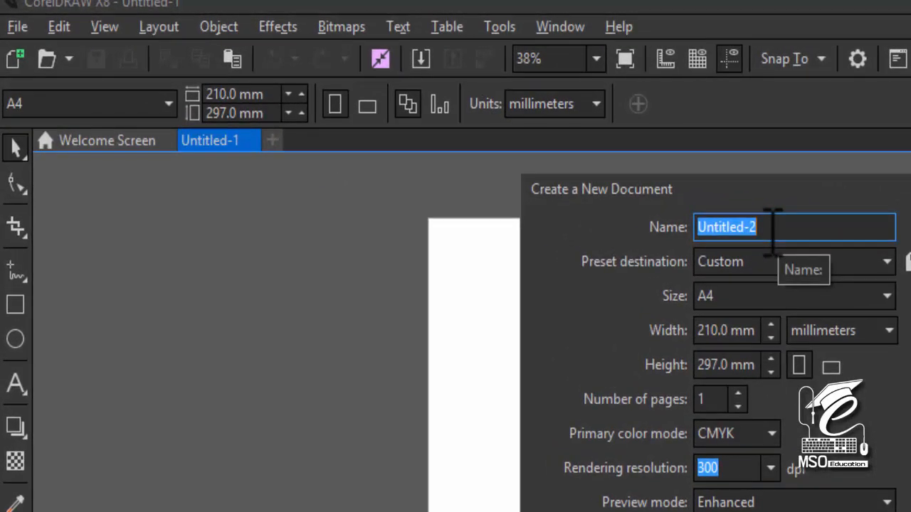
{"action": "type", "text": "MSOE"}
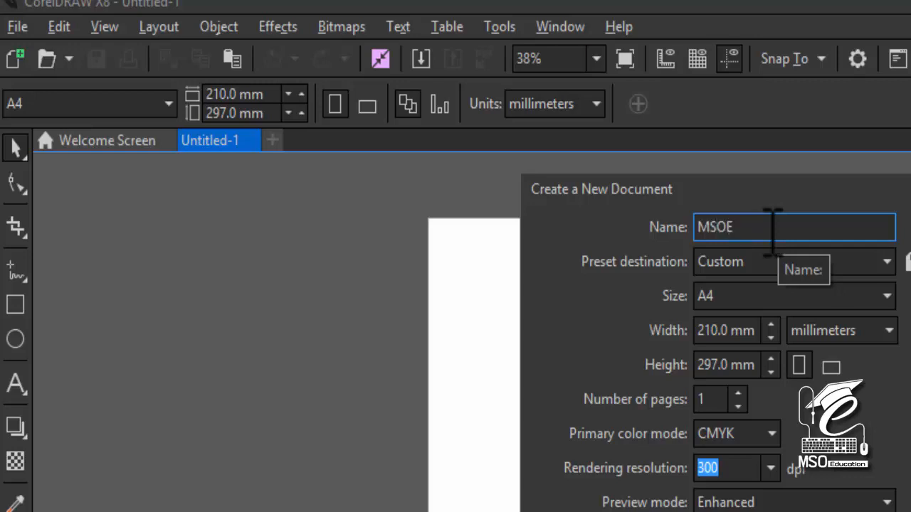
{"action": "key", "text": "Return"}
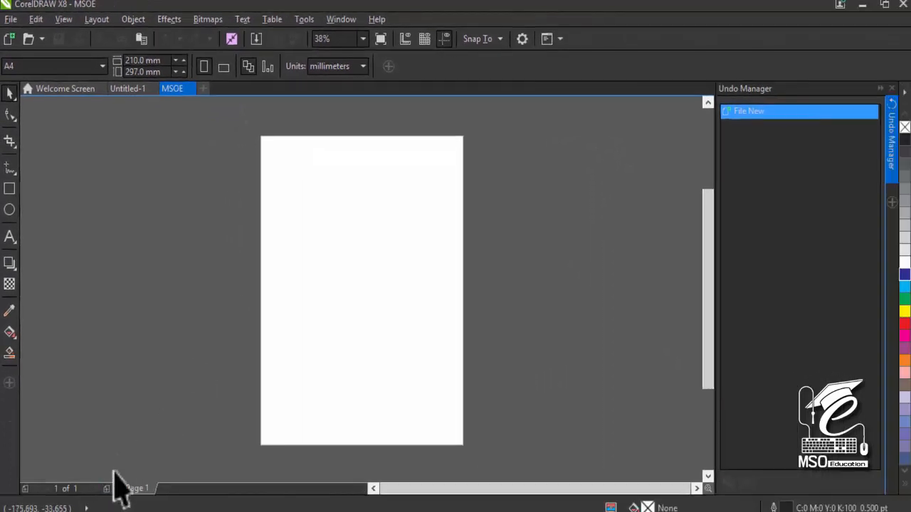
{"action": "mouse_move", "coordinate": [260, 511]}
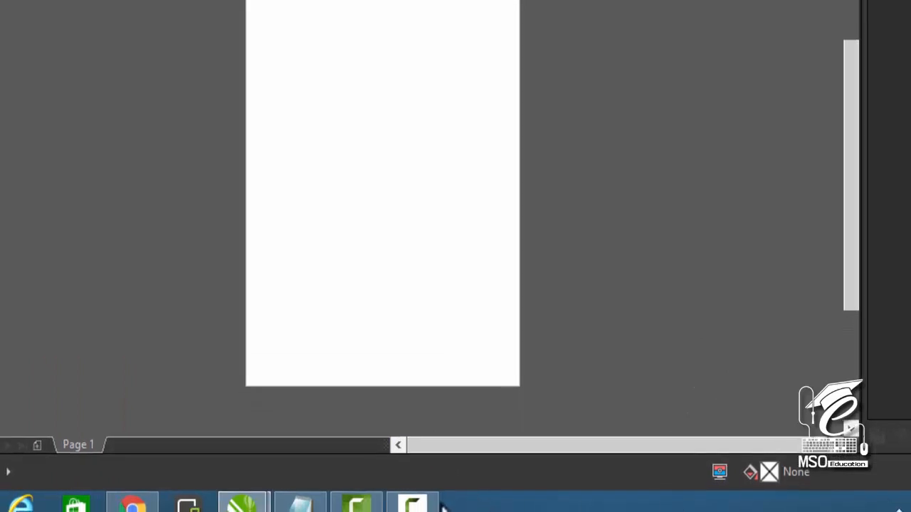
{"action": "mouse_move", "coordinate": [242, 502]}
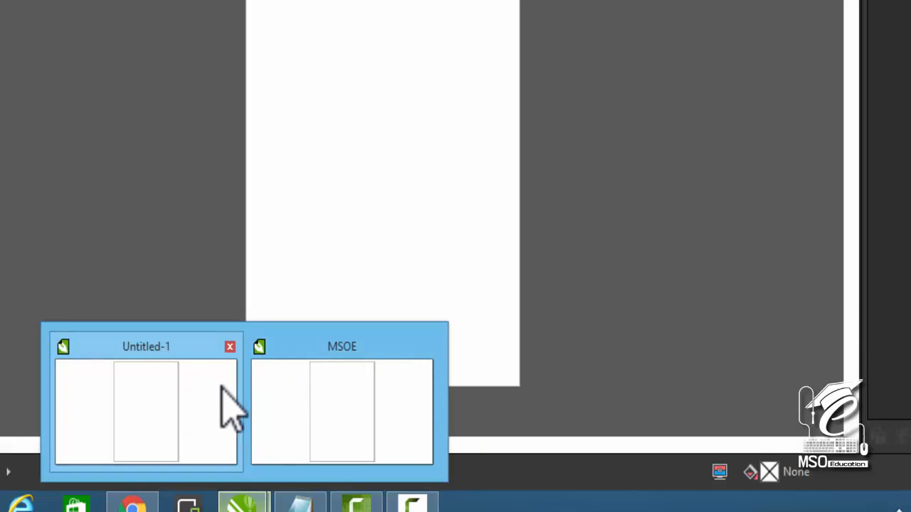
{"action": "left_click", "coordinate": [188, 276]}
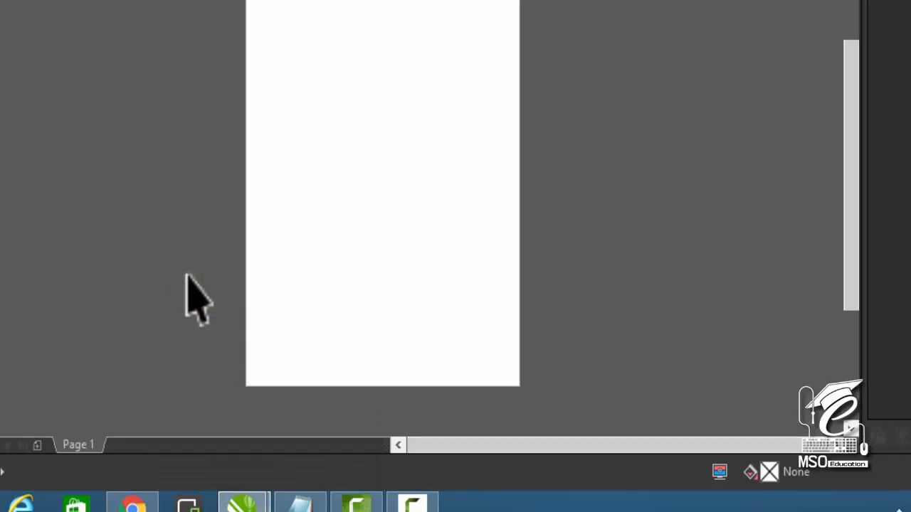
Create two more A4 documents, one named pppp and one with the default name
{"action": "left_click", "coordinate": [204, 66]}
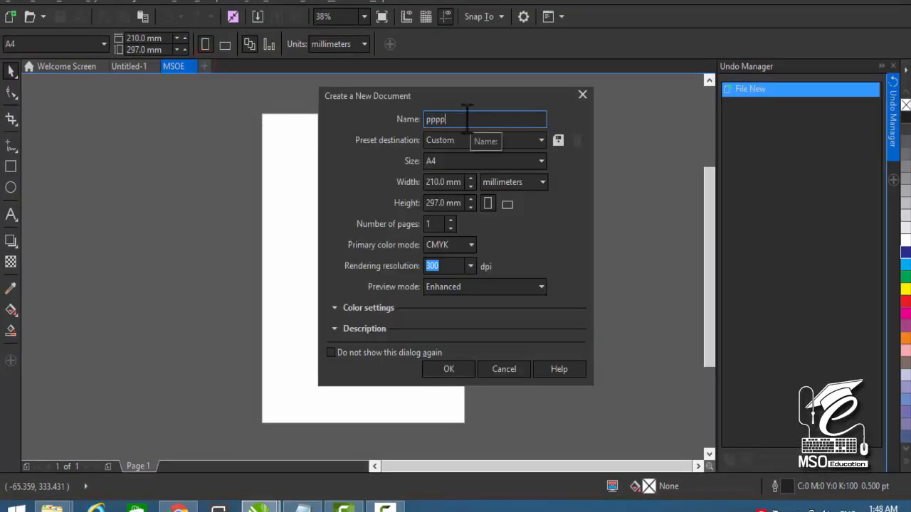
{"action": "type", "text": "pppp"}
{"action": "left_click", "coordinate": [449, 369]}
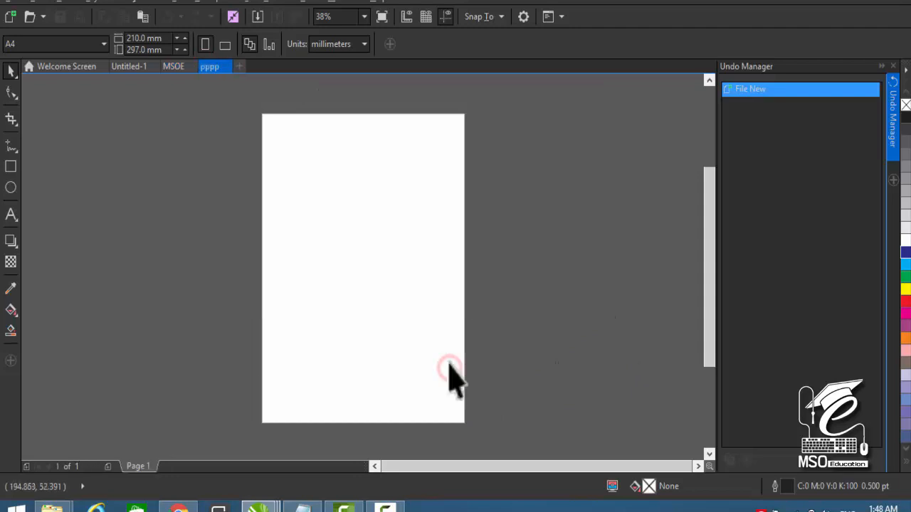
{"action": "left_click", "coordinate": [241, 68]}
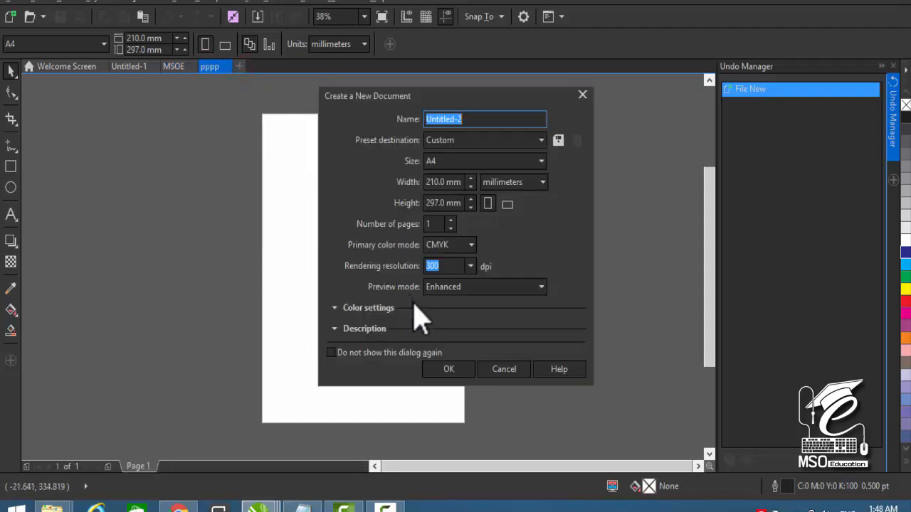
{"action": "left_click", "coordinate": [448, 369]}
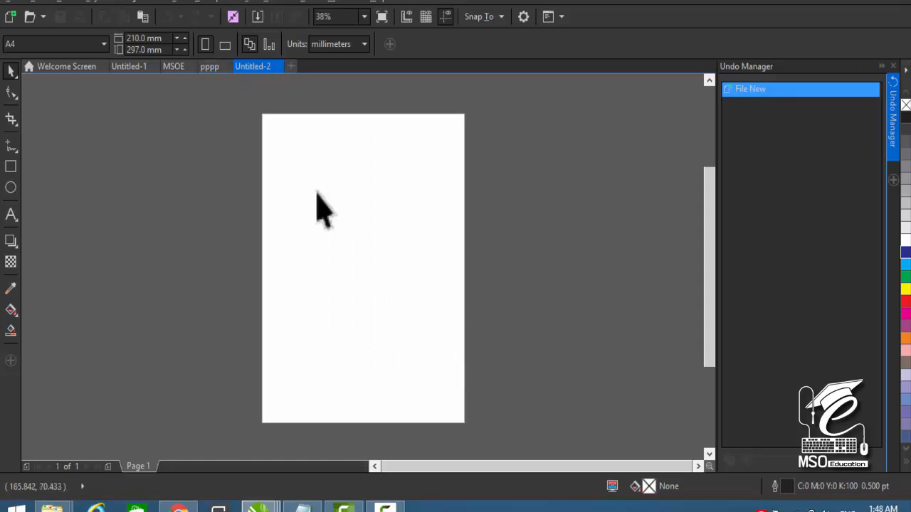
Close the Untitled-1, pppp and Untitled-2 documents and the Welcome Screen, keeping MSOE open
{"action": "left_click", "coordinate": [128, 68]}
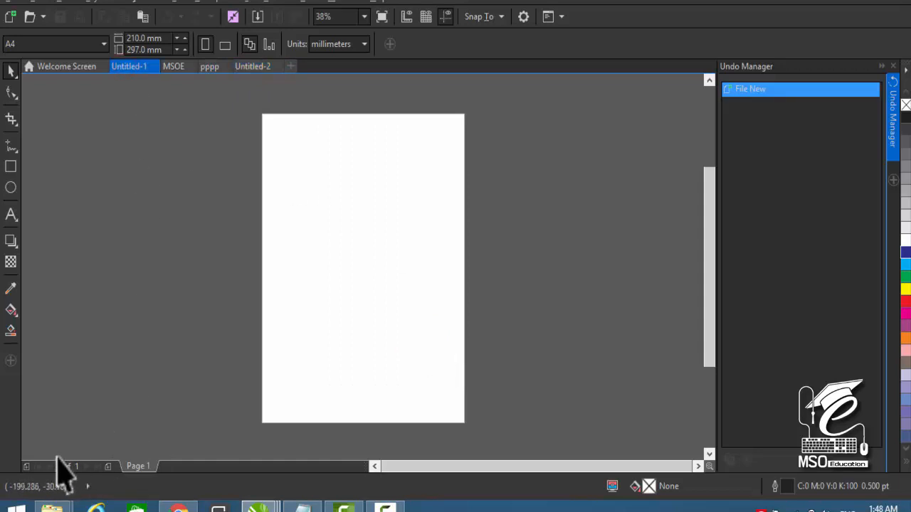
{"action": "left_click", "coordinate": [154, 67]}
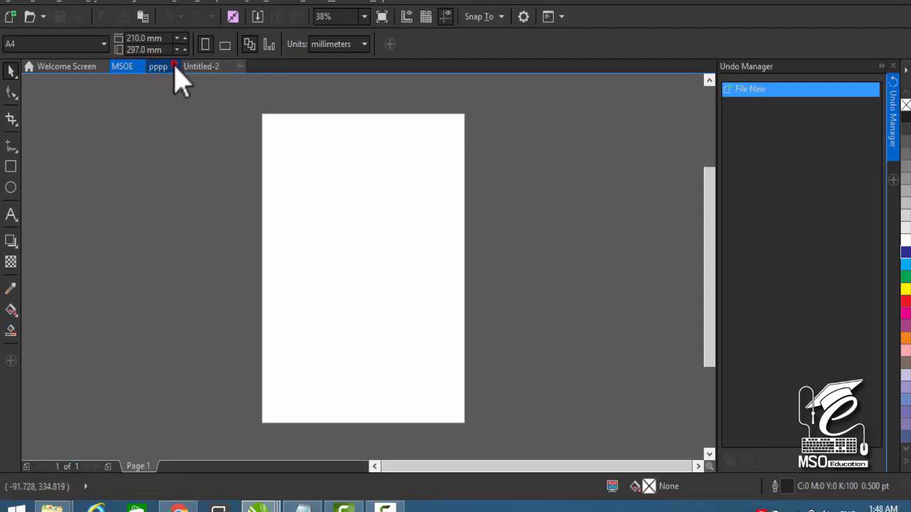
{"action": "left_click", "coordinate": [174, 67]}
{"action": "left_click", "coordinate": [191, 66]}
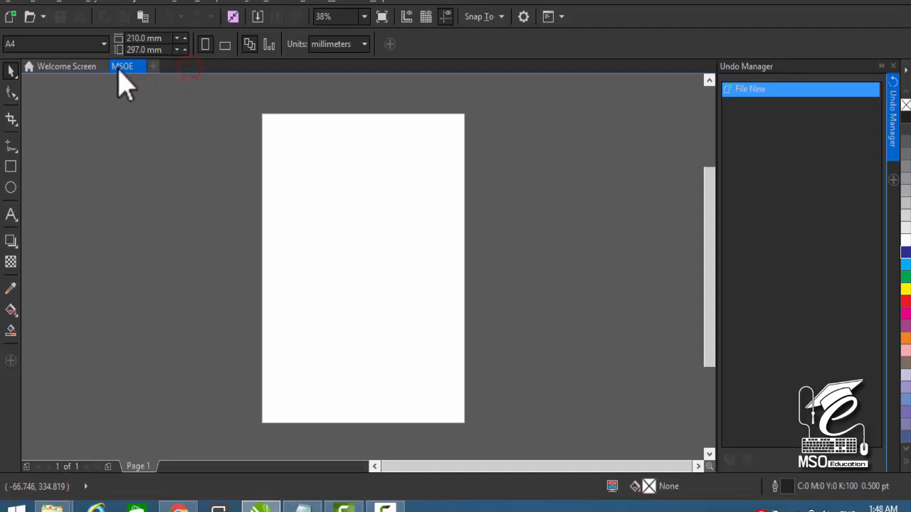
{"action": "left_click", "coordinate": [101, 67]}
{"action": "left_click", "coordinate": [115, 66]}
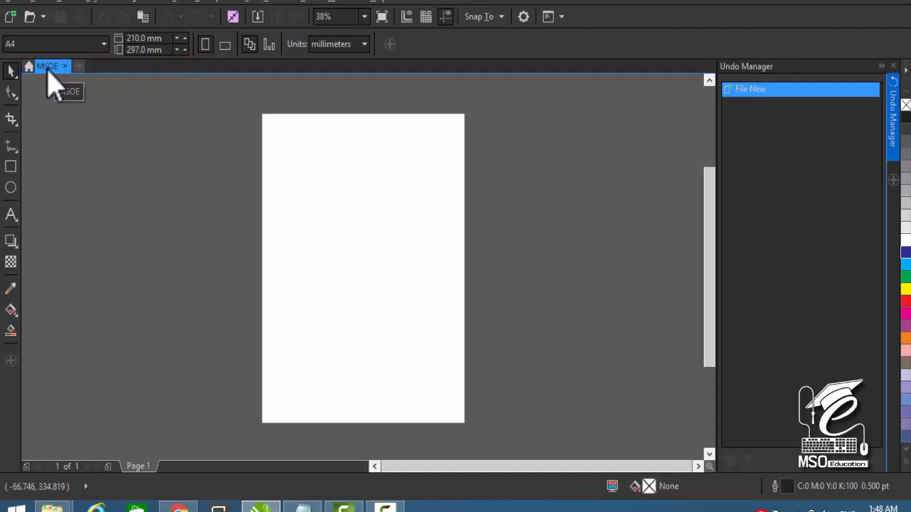
{"action": "left_click", "coordinate": [339, 235]}
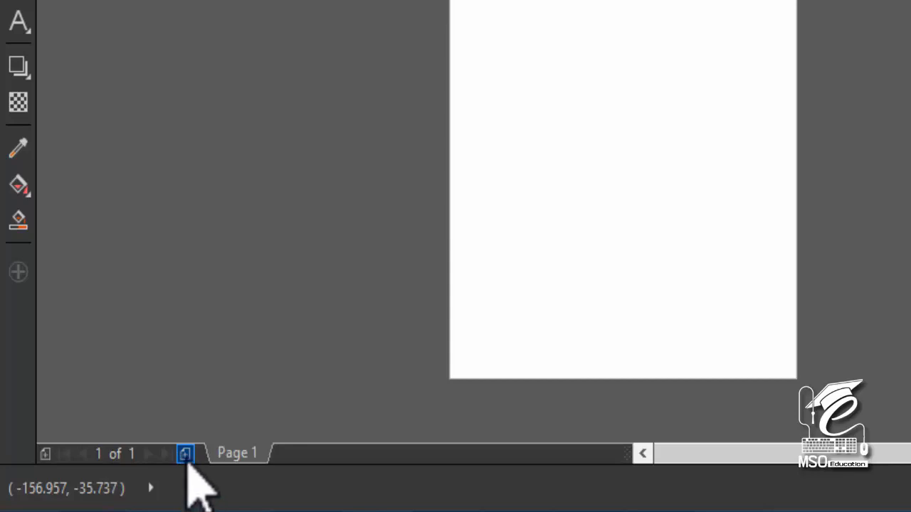
Add a second page after Page 1 in MSOE and switch between the pages, ending on Page 1
{"action": "left_click", "coordinate": [186, 456]}
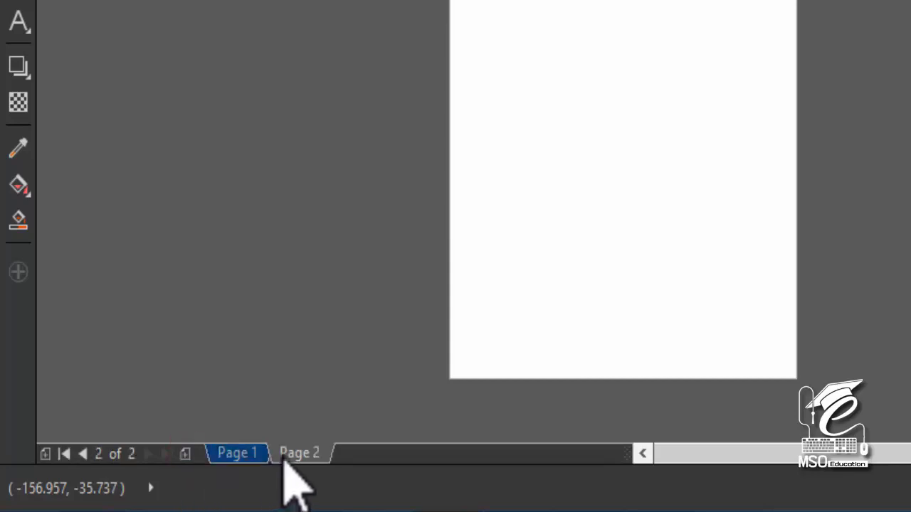
{"action": "left_click", "coordinate": [237, 454]}
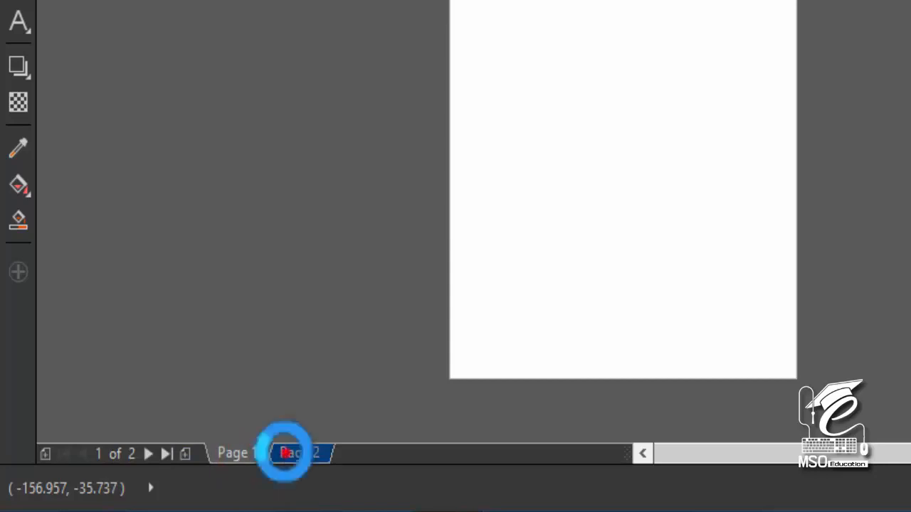
{"action": "left_click", "coordinate": [291, 453]}
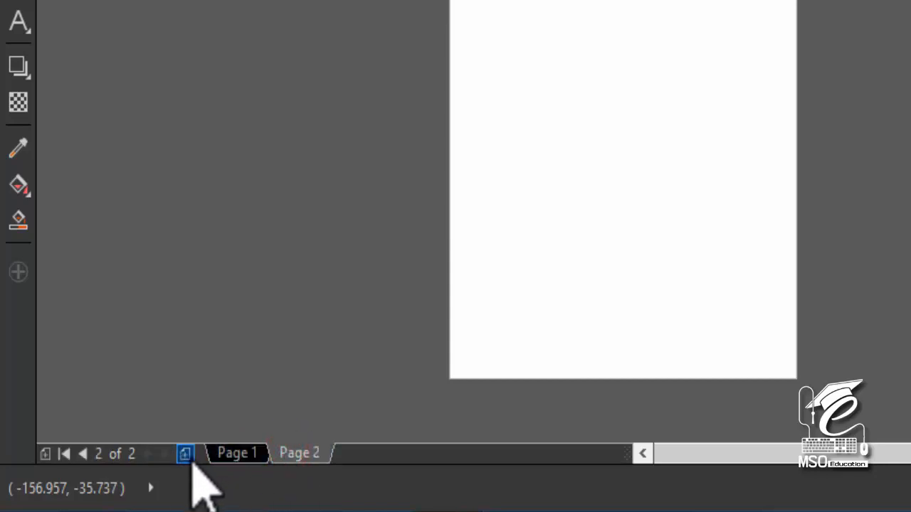
{"action": "left_click", "coordinate": [243, 456]}
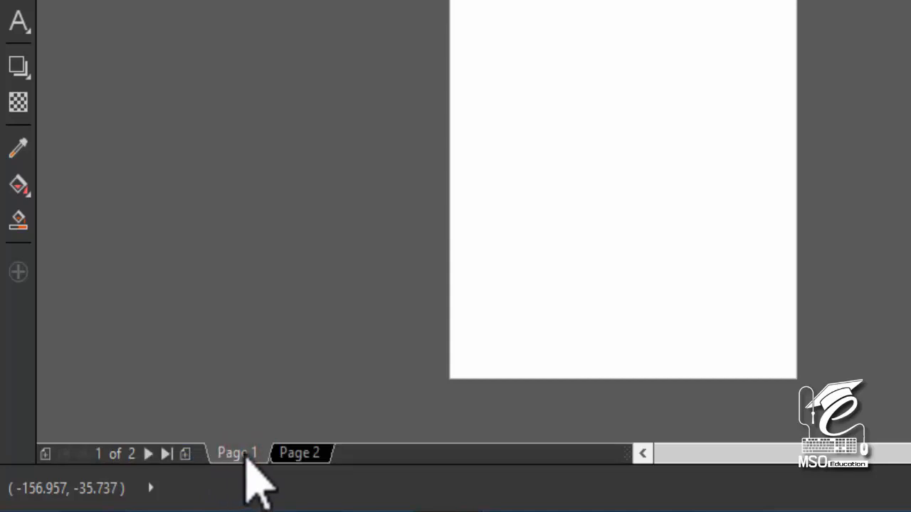
Rename Page 1 of the MSOE document as TOP
{"action": "right_click", "coordinate": [235, 459]}
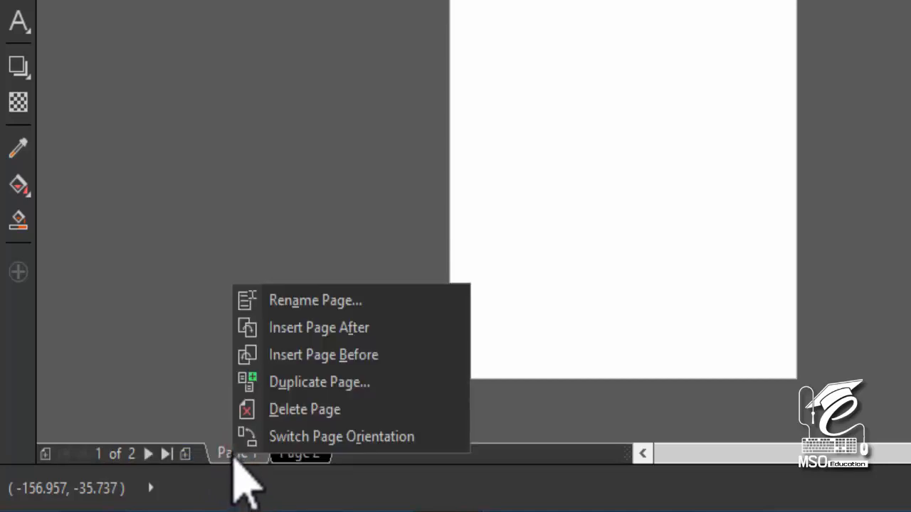
{"action": "left_click", "coordinate": [299, 303]}
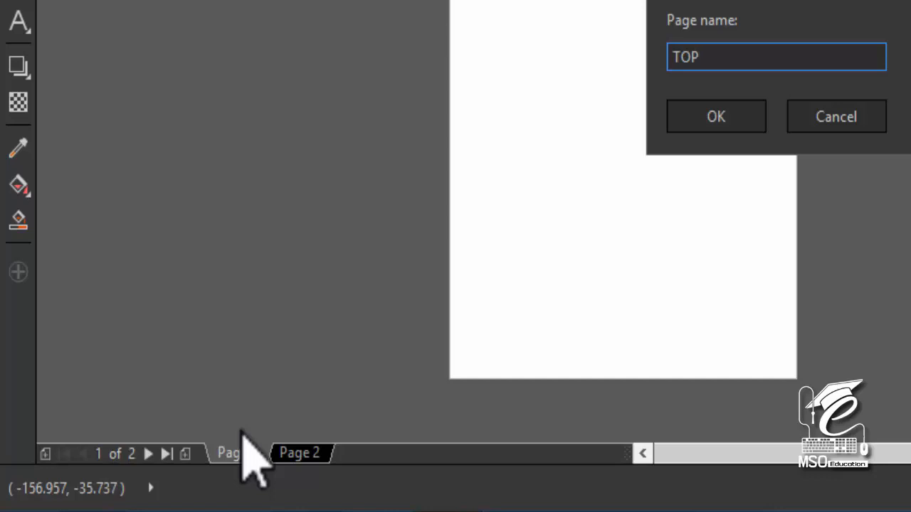
{"action": "key", "text": "Return"}
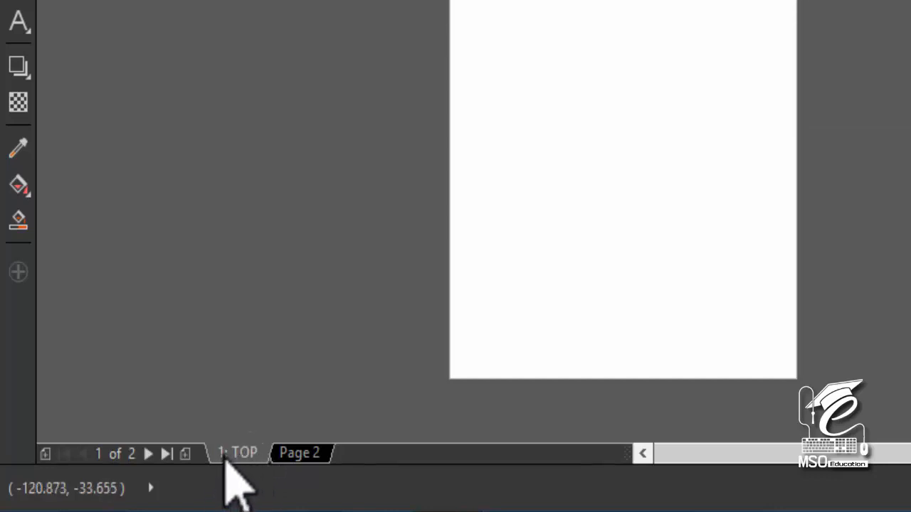
Rename Page 2 as 2nd and keep that page active
{"action": "right_click", "coordinate": [288, 458]}
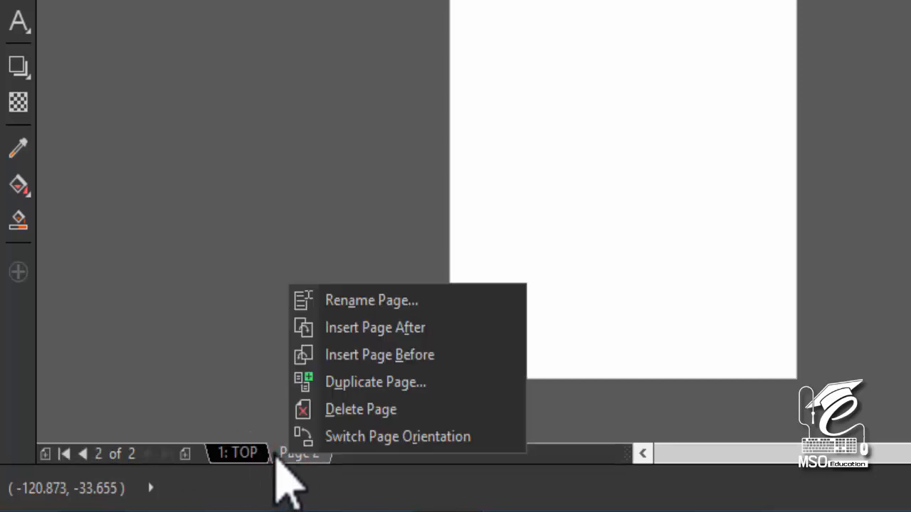
{"action": "left_click", "coordinate": [284, 455]}
{"action": "right_click", "coordinate": [296, 455]}
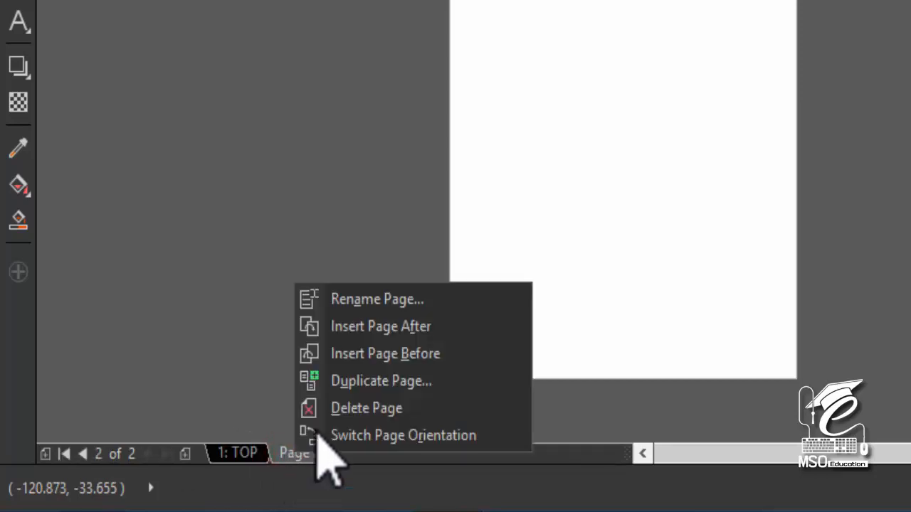
{"action": "left_click", "coordinate": [348, 299]}
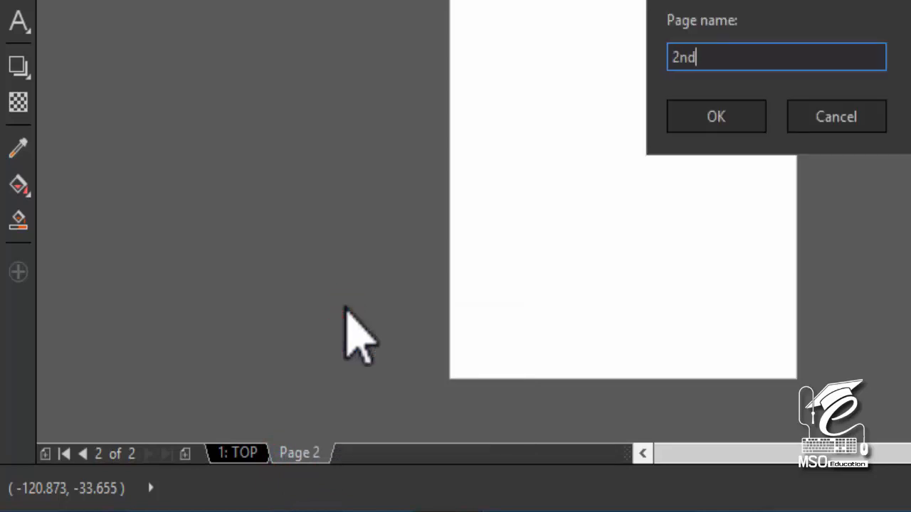
{"action": "key", "text": "Return"}
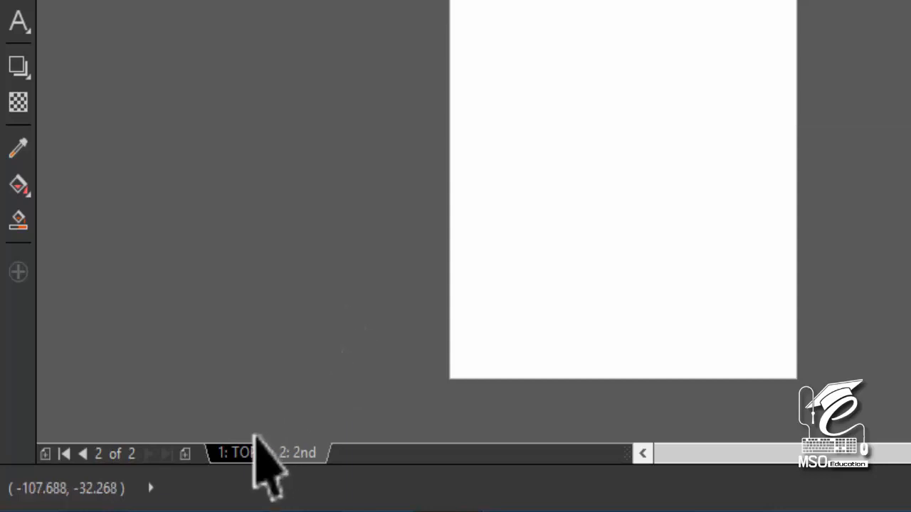
{"action": "left_click", "coordinate": [280, 455]}
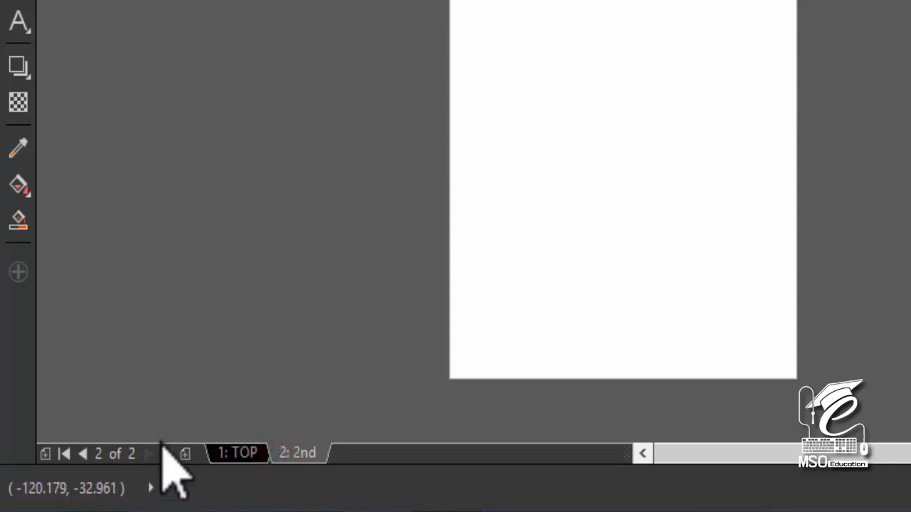
Draw a rectangle about 87 mm wide and 56 mm high in the upper half of the TOP page
{"action": "left_click", "coordinate": [240, 453]}
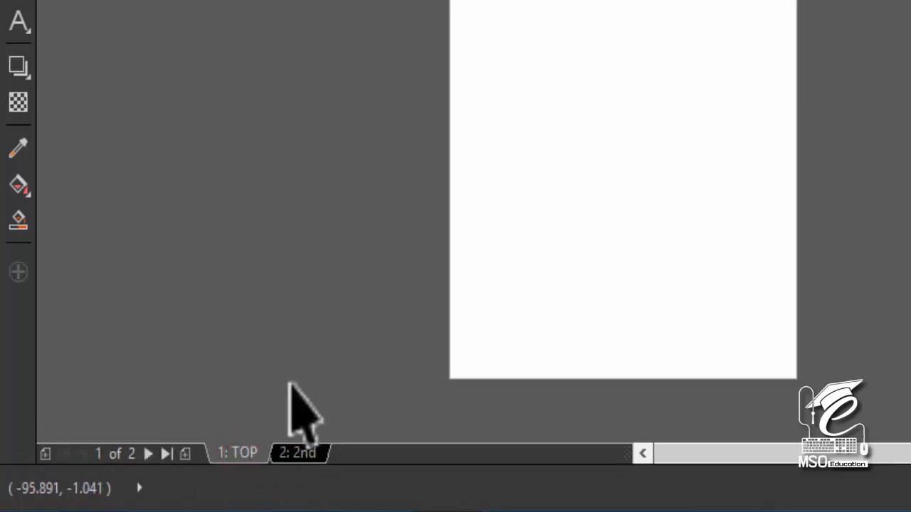
{"action": "left_click", "coordinate": [15, 18]}
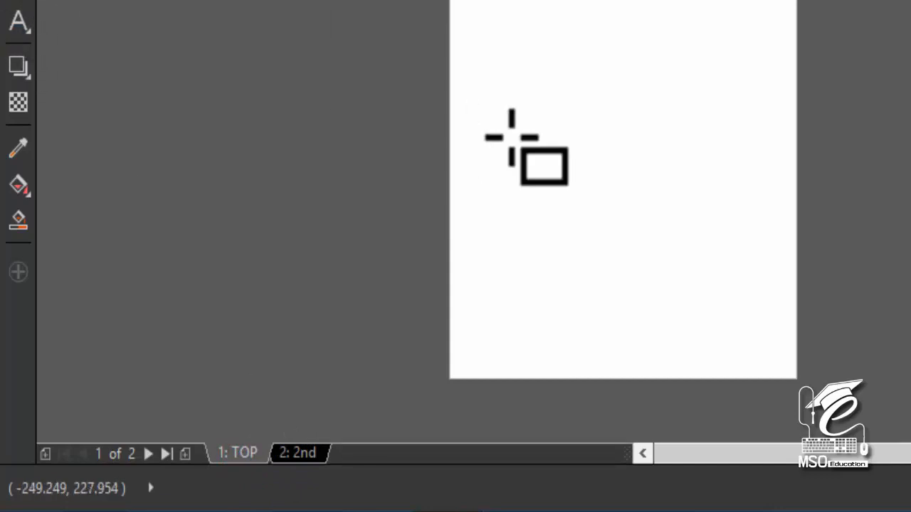
{"action": "left_click_drag", "start_coordinate": [427, 78], "coordinate": [551, 162]}
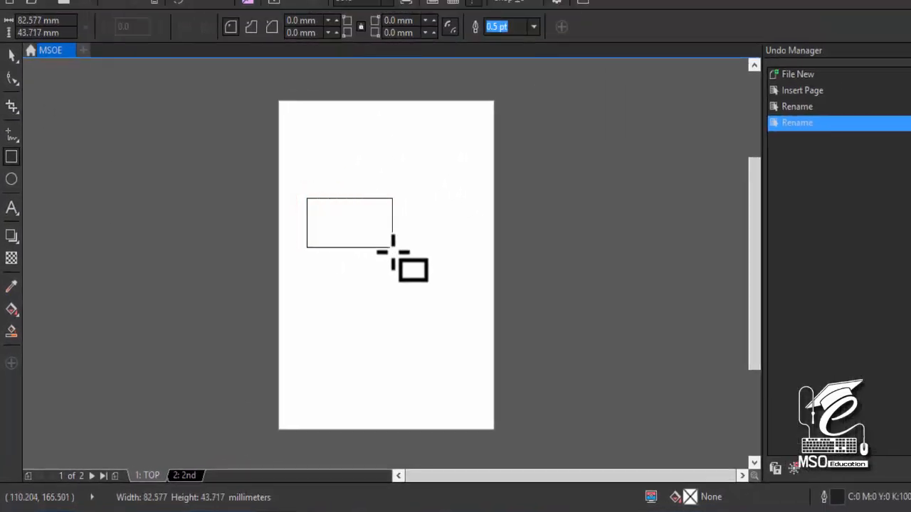
{"action": "left_click_drag", "start_coordinate": [396, 260], "coordinate": [397, 261]}
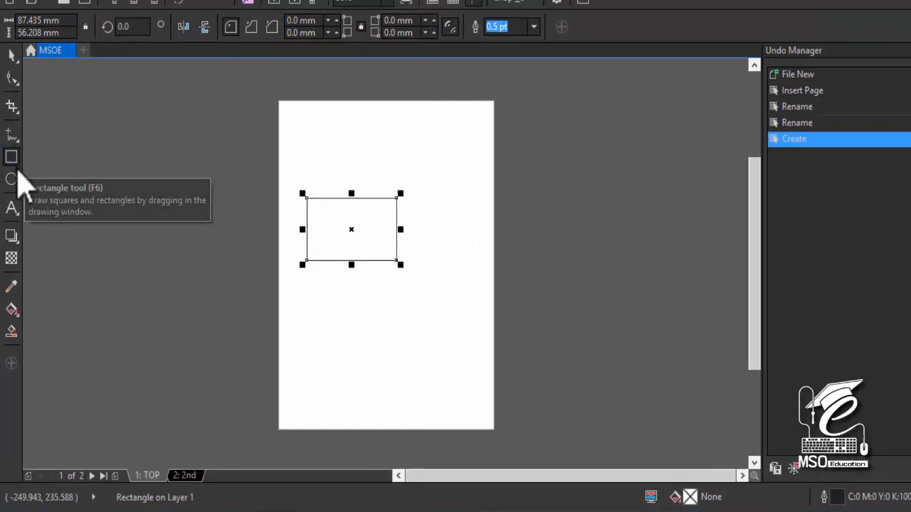
Draw an ellipse about 79 mm wide and 85 mm high near the middle of the 2nd page
{"action": "left_click", "coordinate": [183, 475]}
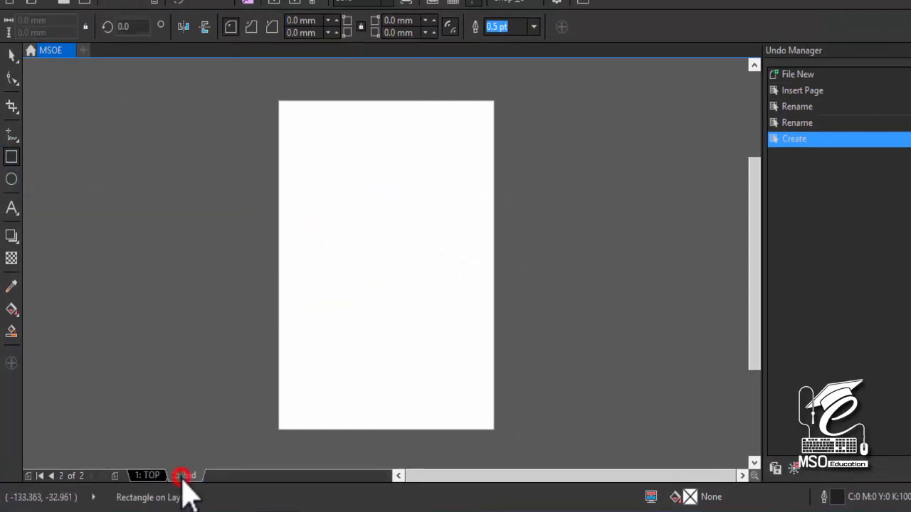
{"action": "left_click", "coordinate": [11, 182]}
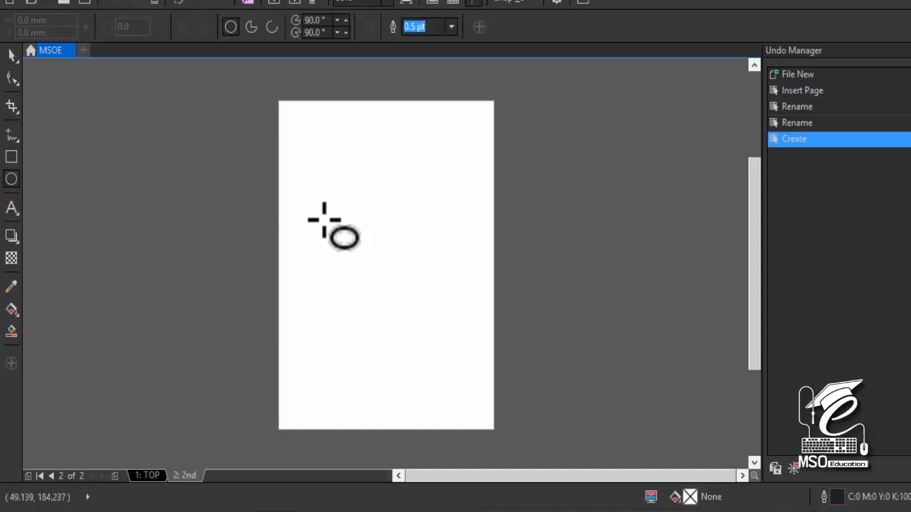
{"action": "mouse_move", "coordinate": [320, 215]}
{"action": "left_mouse_down"}
{"action": "mouse_move", "coordinate": [399, 276]}
{"action": "mouse_move", "coordinate": [408, 316]}
{"action": "left_mouse_up"}
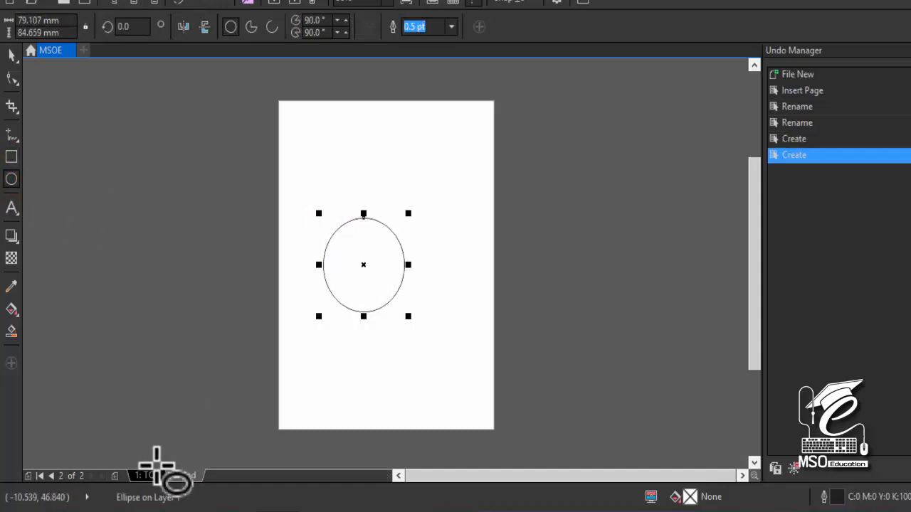
{"action": "left_click", "coordinate": [147, 478]}
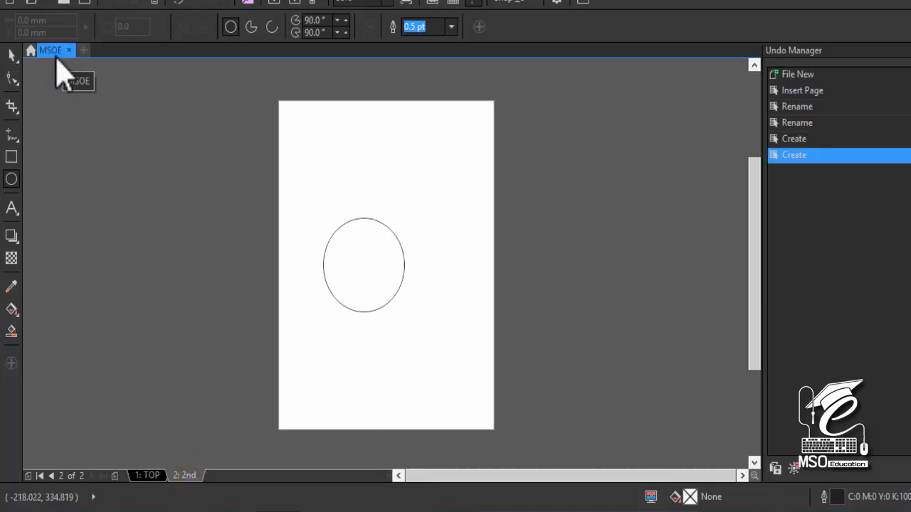
Add a third page after 2nd and step back and forth through the pages, ending on TOP
{"action": "left_click", "coordinate": [114, 475]}
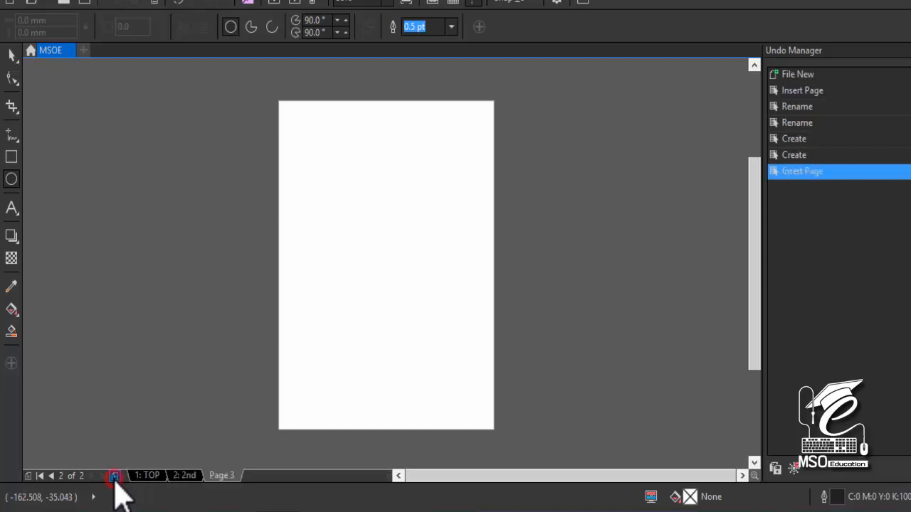
{"action": "left_click", "coordinate": [52, 476]}
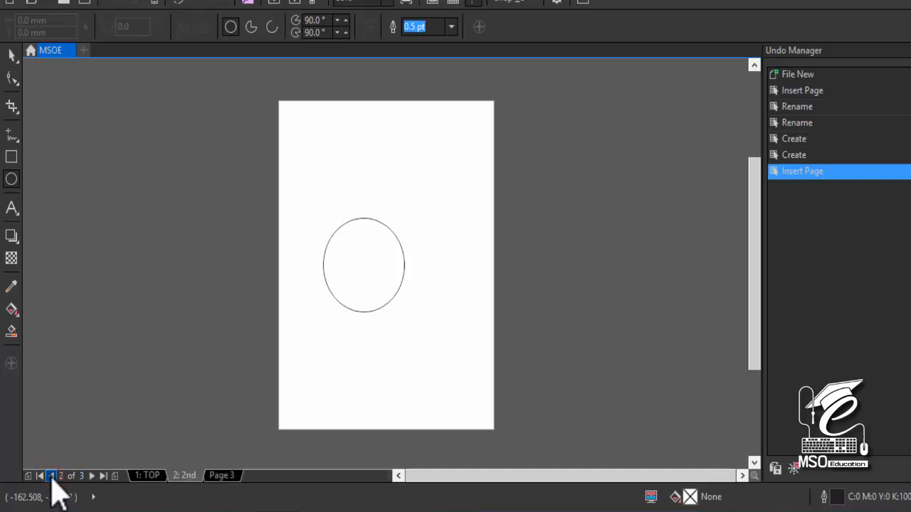
{"action": "left_click", "coordinate": [51, 476]}
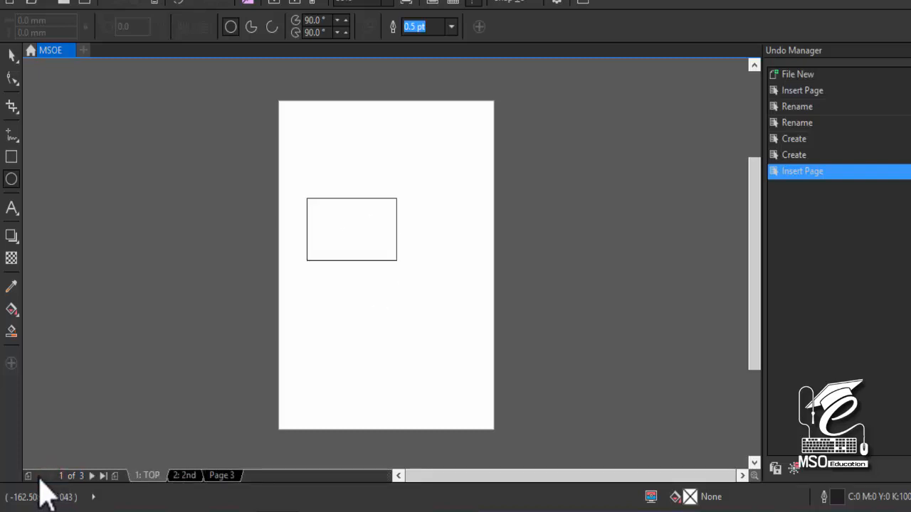
{"action": "left_click", "coordinate": [91, 476]}
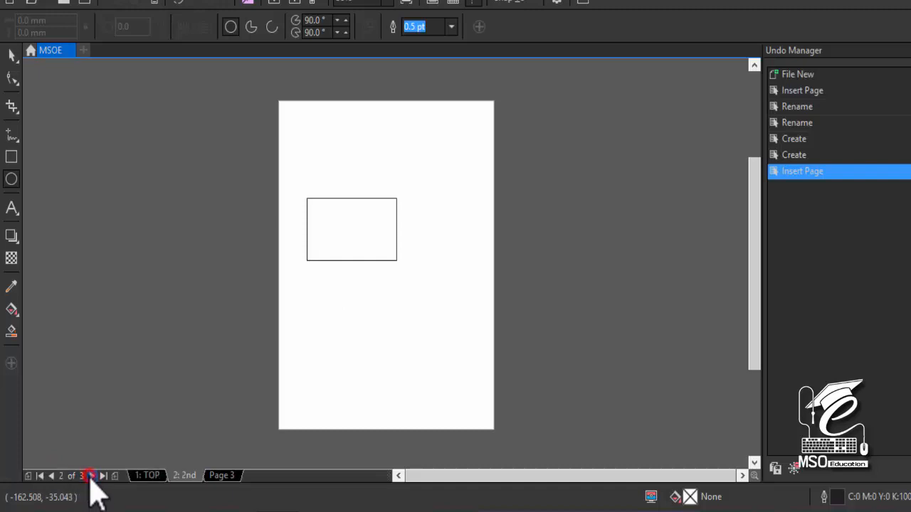
{"action": "left_click", "coordinate": [90, 476]}
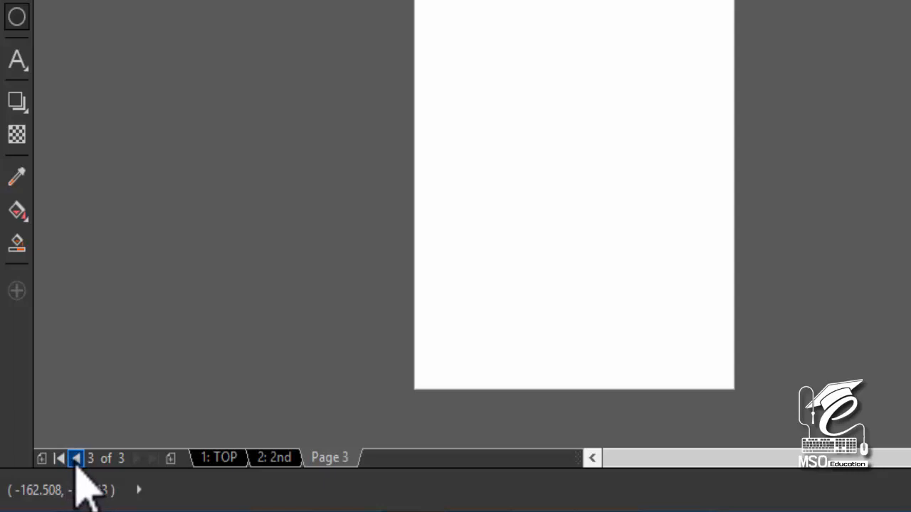
{"action": "left_click", "coordinate": [74, 459]}
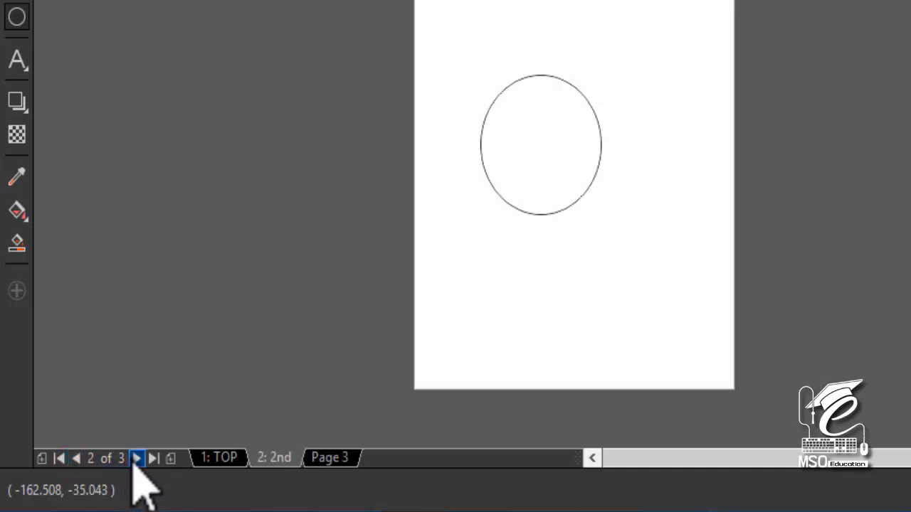
{"action": "left_click", "coordinate": [134, 459]}
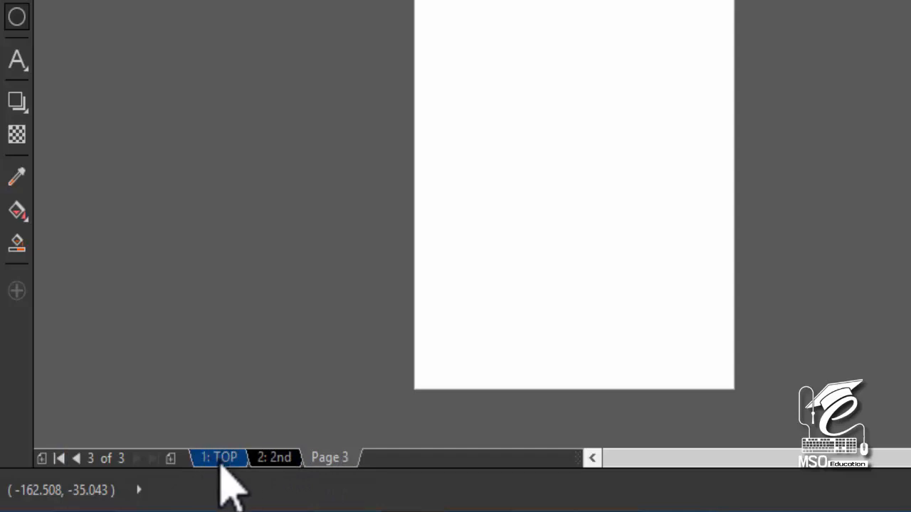
{"action": "left_click", "coordinate": [61, 457]}
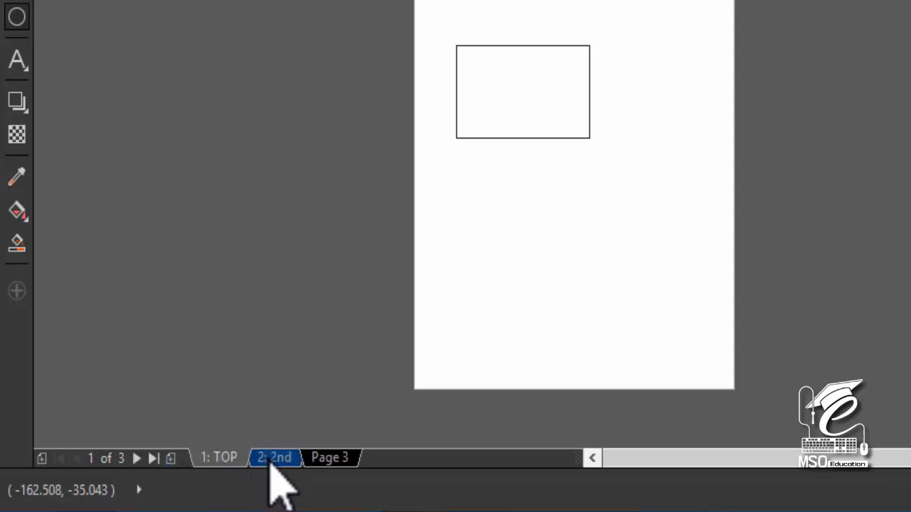
Insert a blank page after TOP and delete that blank page again
{"action": "right_click", "coordinate": [215, 460]}
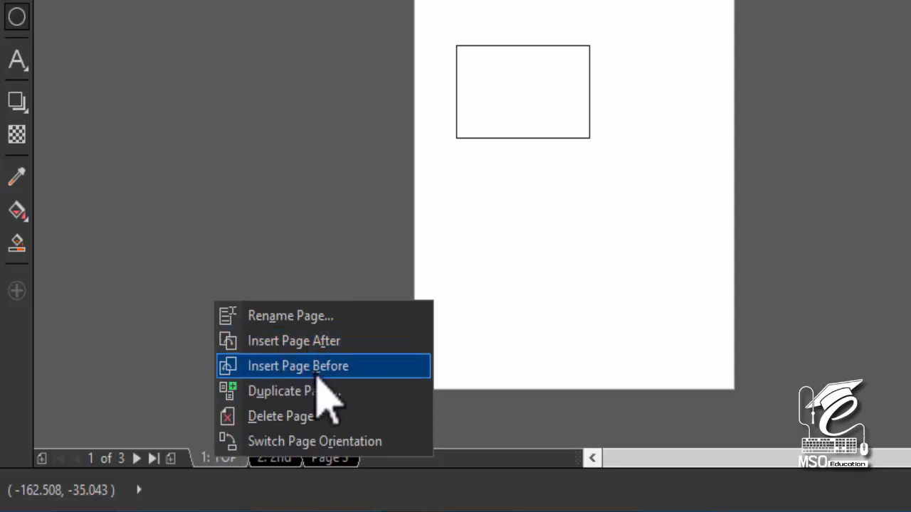
{"action": "left_click", "coordinate": [291, 344]}
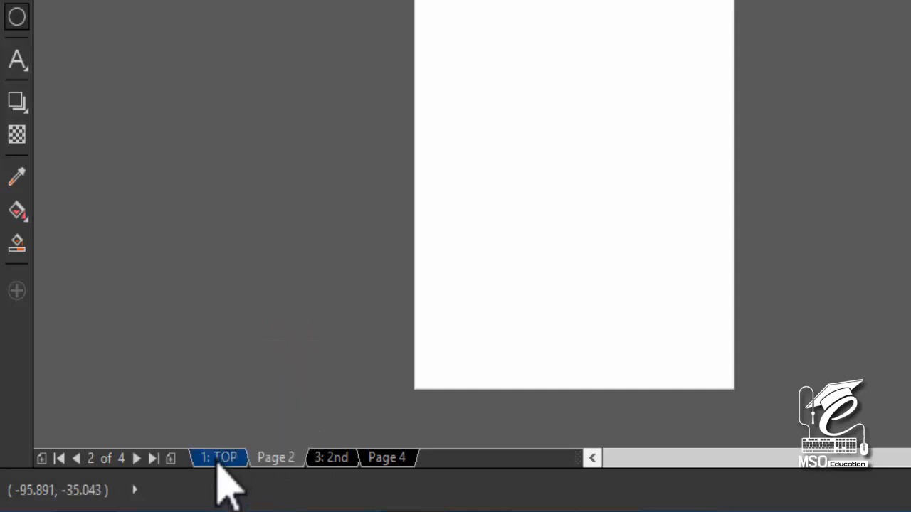
{"action": "right_click", "coordinate": [271, 463]}
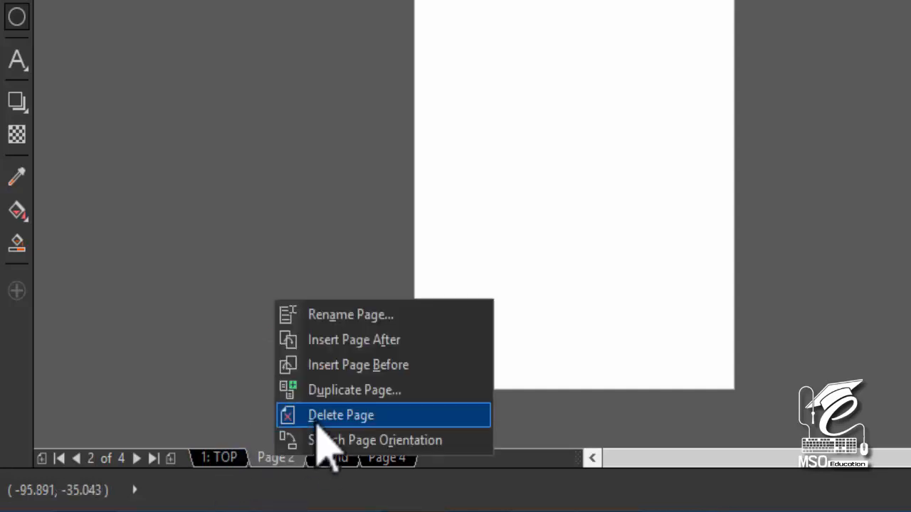
{"action": "left_click", "coordinate": [226, 457]}
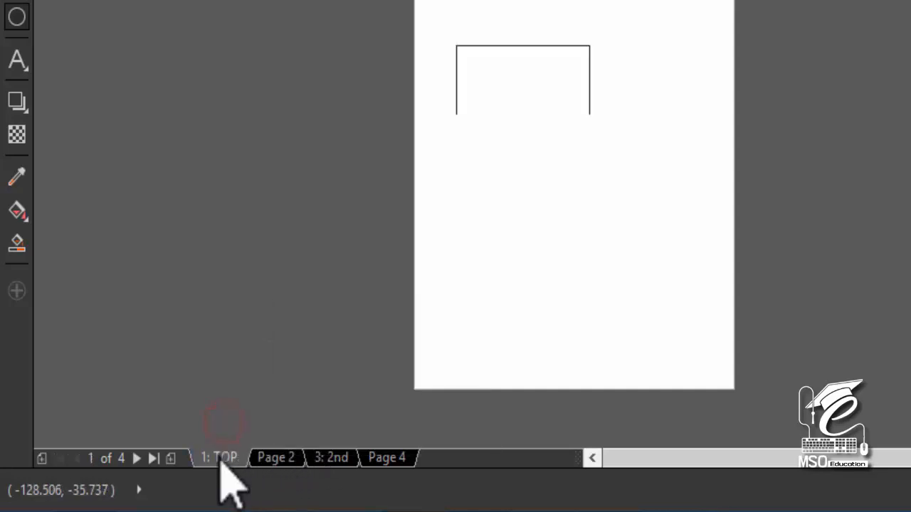
{"action": "right_click", "coordinate": [269, 461]}
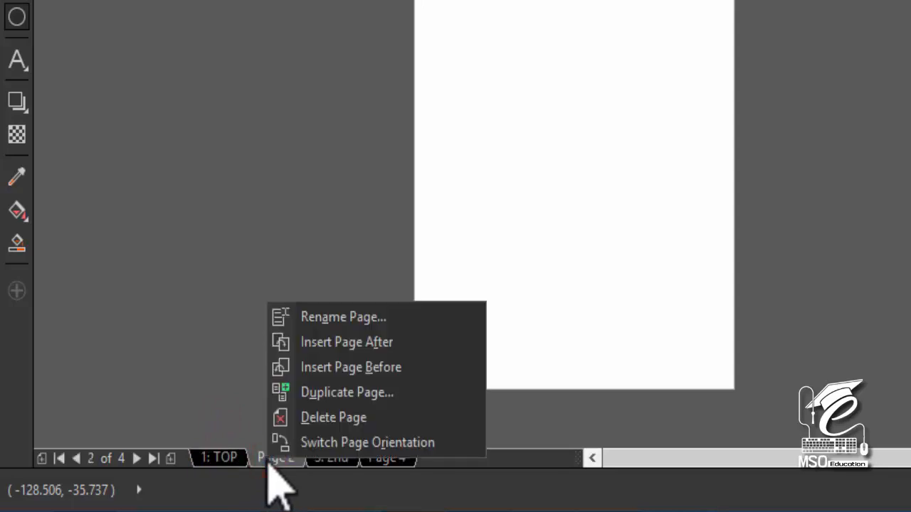
{"action": "left_click", "coordinate": [316, 418]}
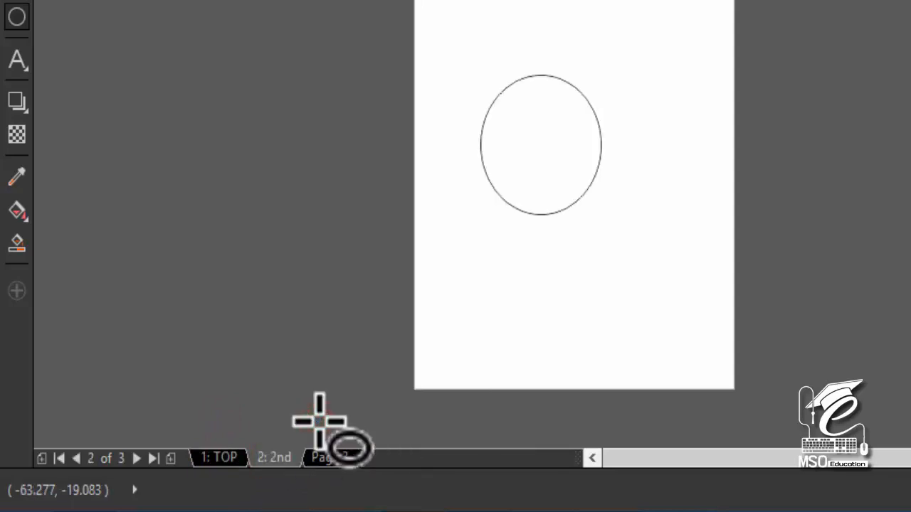
Duplicate the TOP page right after the original and return to TOP
{"action": "left_click", "coordinate": [230, 462]}
{"action": "right_click", "coordinate": [230, 463]}
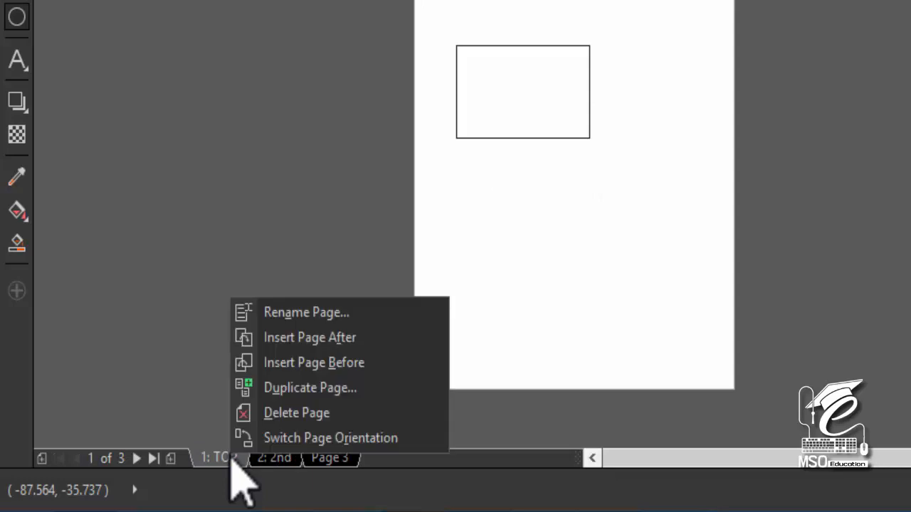
{"action": "left_click", "coordinate": [276, 392]}
{"action": "left_click", "coordinate": [211, 459]}
{"action": "right_click", "coordinate": [209, 461]}
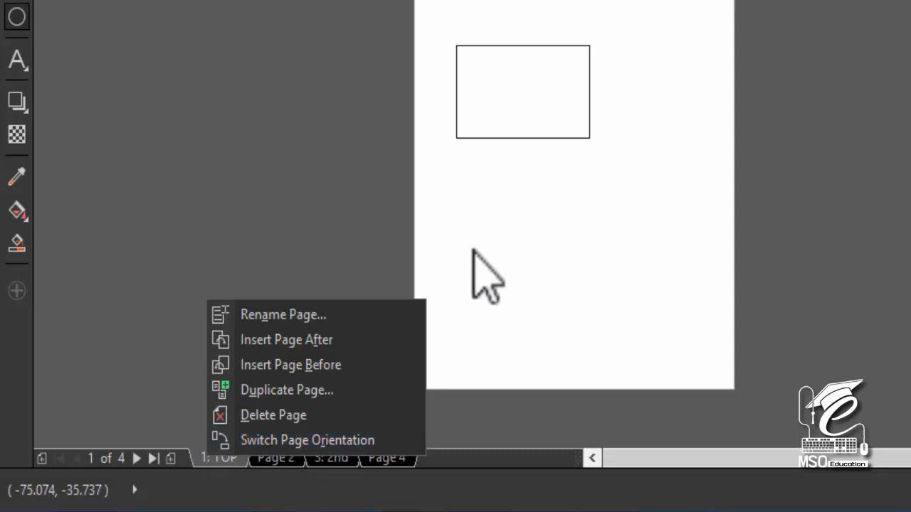
{"action": "left_click", "coordinate": [536, 215]}
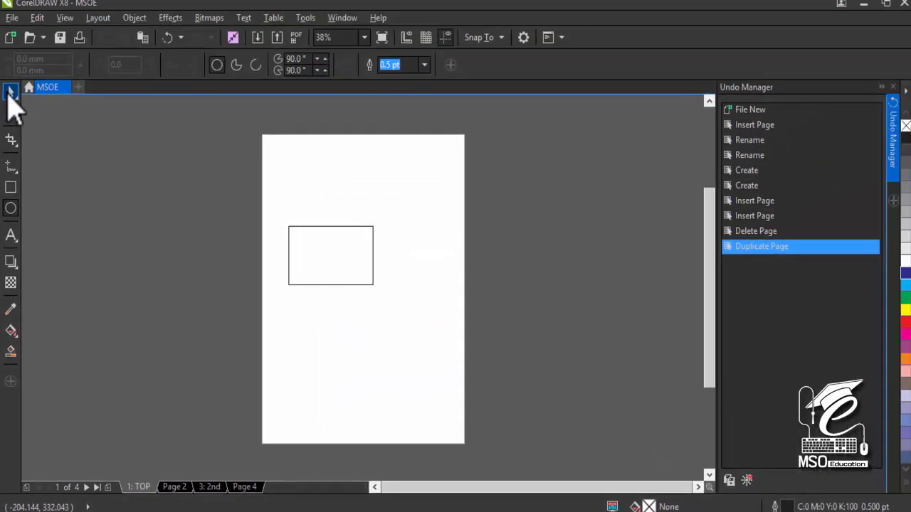
Activate the Pick tool and view the orientation options for a new document without creating one
{"action": "left_click", "coordinate": [10, 92]}
{"action": "left_click", "coordinate": [79, 86]}
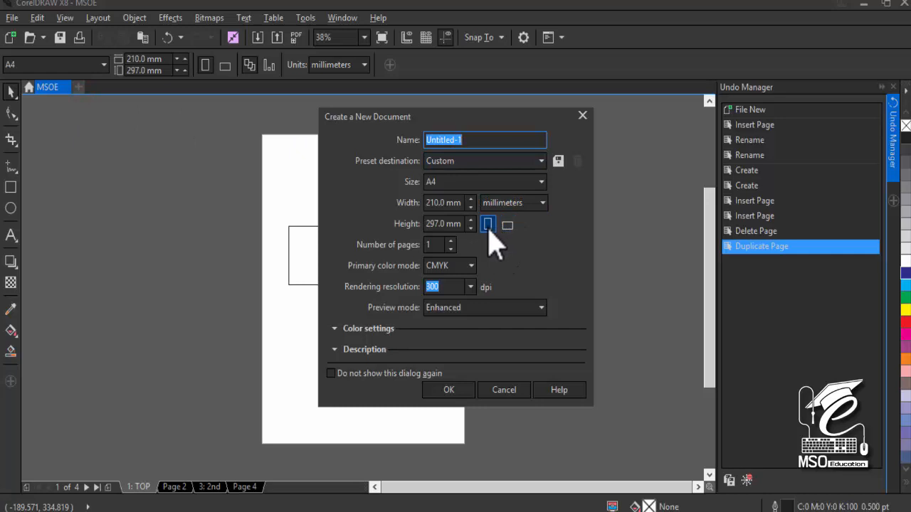
{"action": "left_click", "coordinate": [578, 115]}
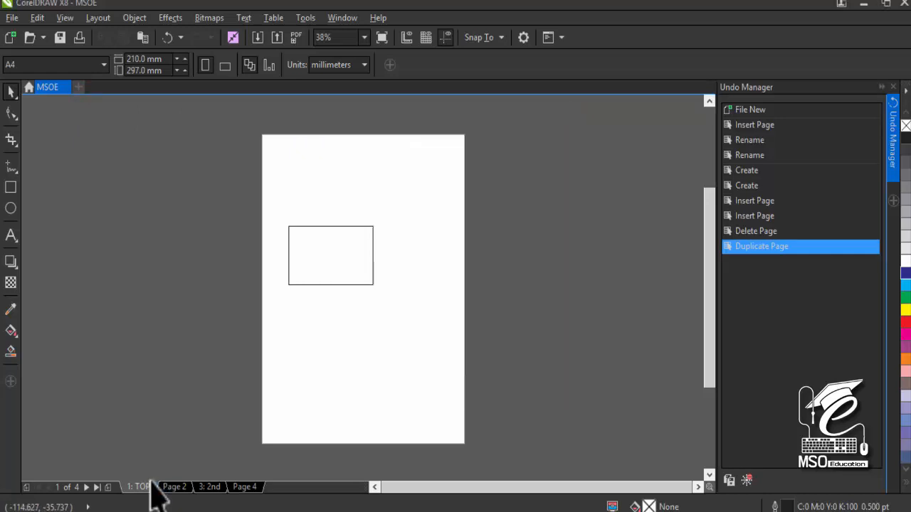
Switch the TOP page's orientation to landscape
{"action": "right_click", "coordinate": [153, 478]}
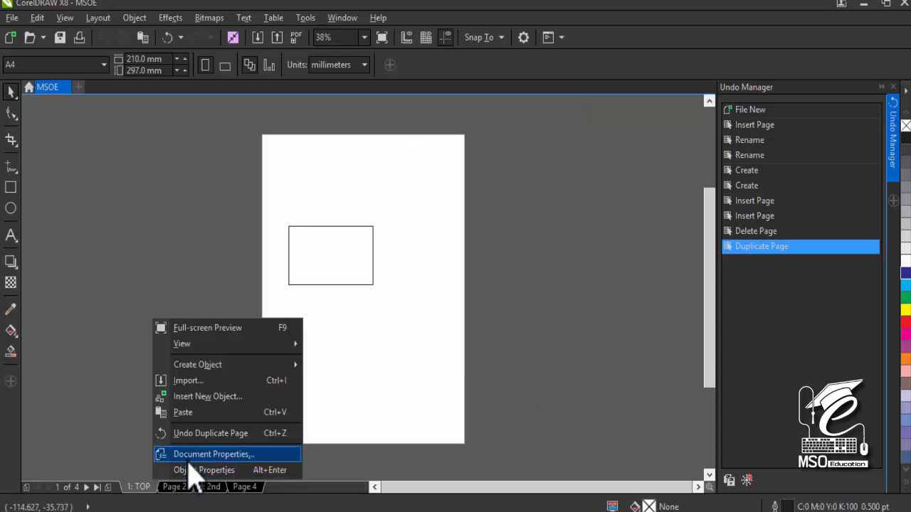
{"action": "left_click", "coordinate": [400, 338]}
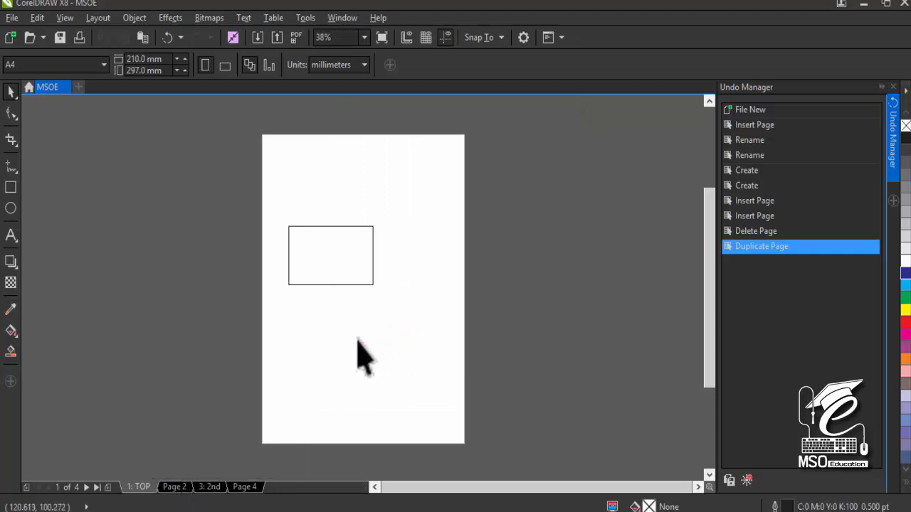
{"action": "right_click", "coordinate": [145, 489]}
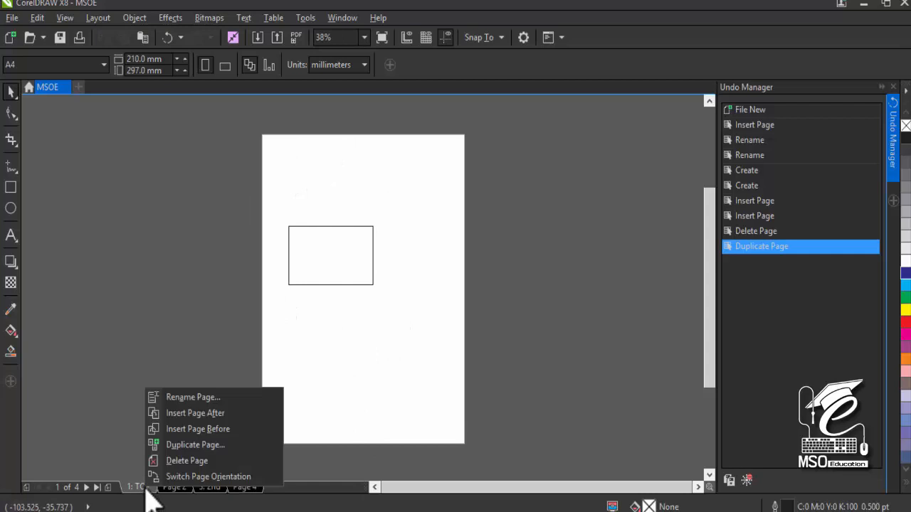
{"action": "left_click", "coordinate": [189, 477]}
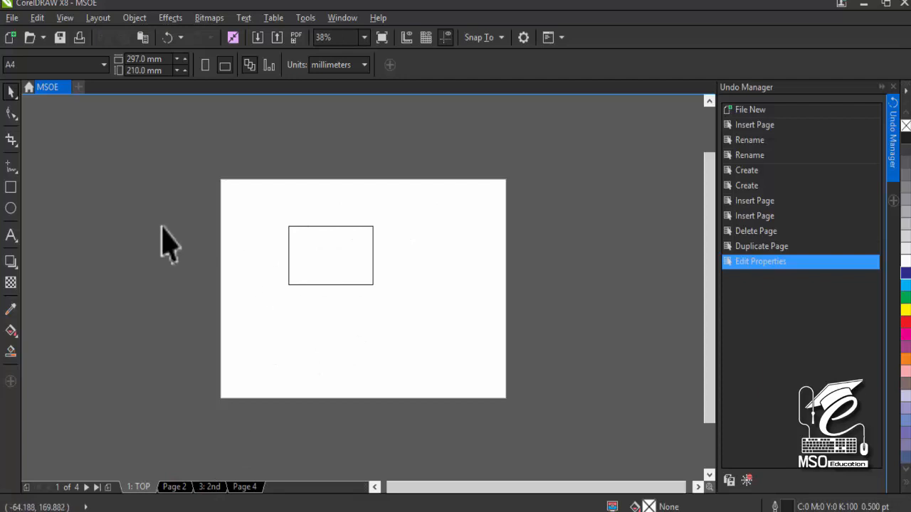
{"action": "scroll", "coordinate": [262, 260], "scroll_direction": "down", "scroll_amount": 4}
{"action": "scroll", "coordinate": [239, 253], "scroll_direction": "up", "scroll_amount": 4}
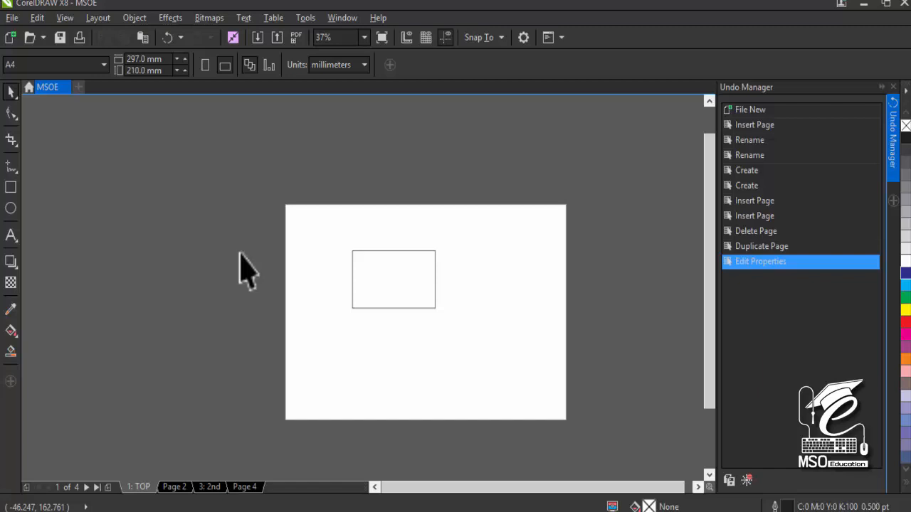
Import the flower picture 220px-Liliumbulbiferumflowertop from the Pictures folder and place it on the pasteboard to the left of the page
{"action": "left_click", "coordinate": [12, 17]}
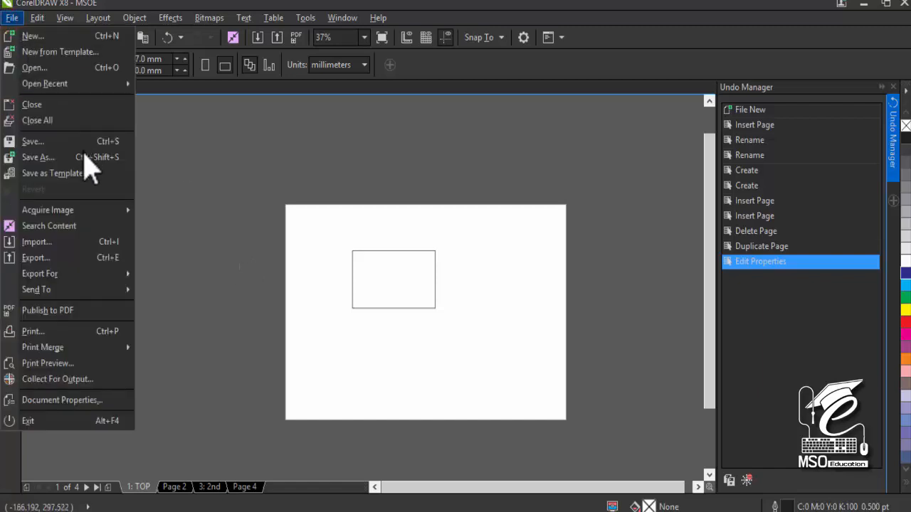
{"action": "left_click", "coordinate": [12, 18]}
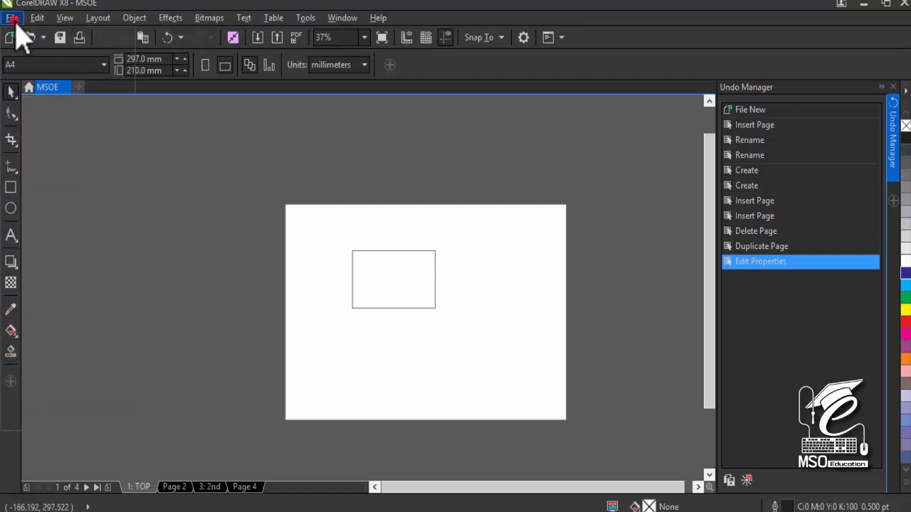
{"action": "left_click", "coordinate": [12, 17]}
{"action": "left_click", "coordinate": [43, 240]}
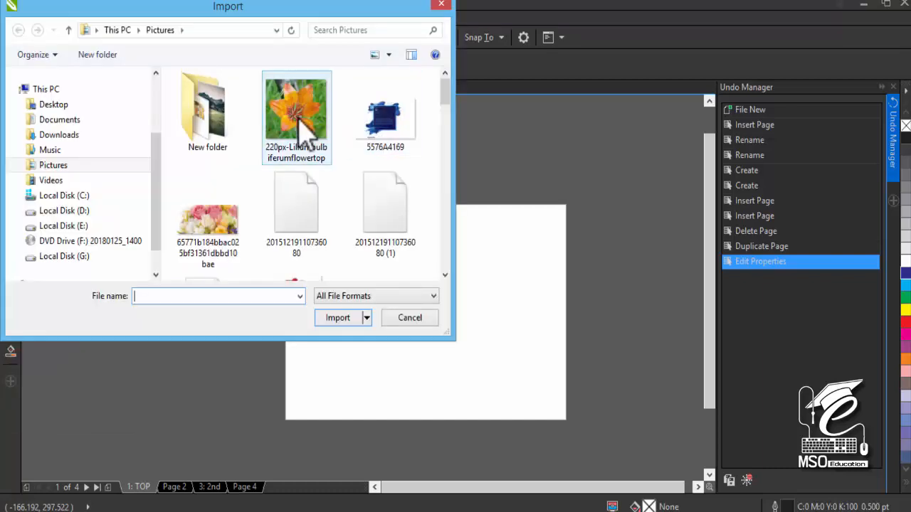
{"action": "left_click", "coordinate": [306, 134]}
{"action": "left_click", "coordinate": [338, 334]}
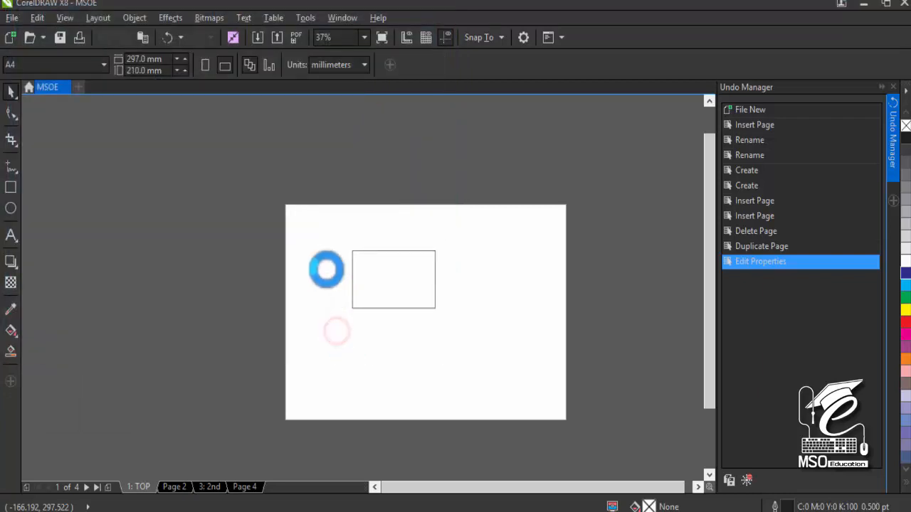
{"action": "left_click", "coordinate": [159, 186]}
{"action": "left_click_drag", "start_coordinate": [179, 195], "coordinate": [187, 277]}
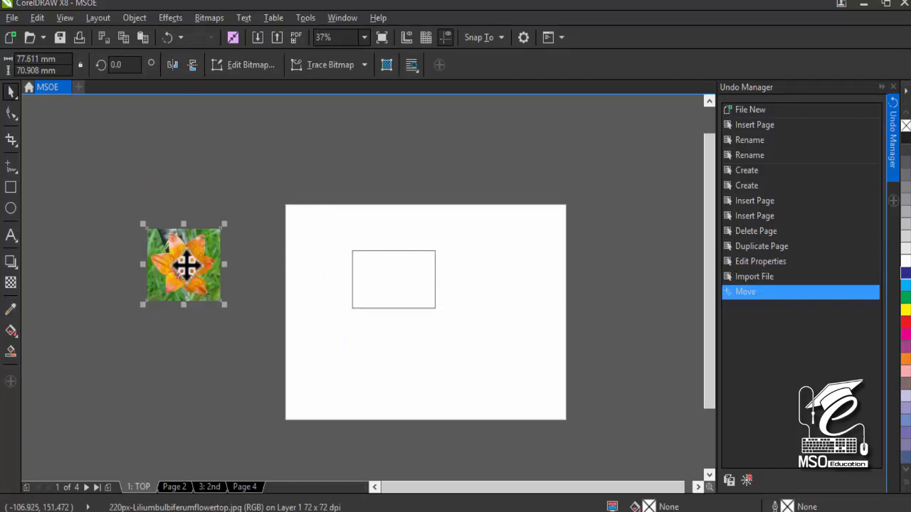
Move the flower picture closer to the page's left edge, keeping it outside the page
{"action": "left_click", "coordinate": [285, 217]}
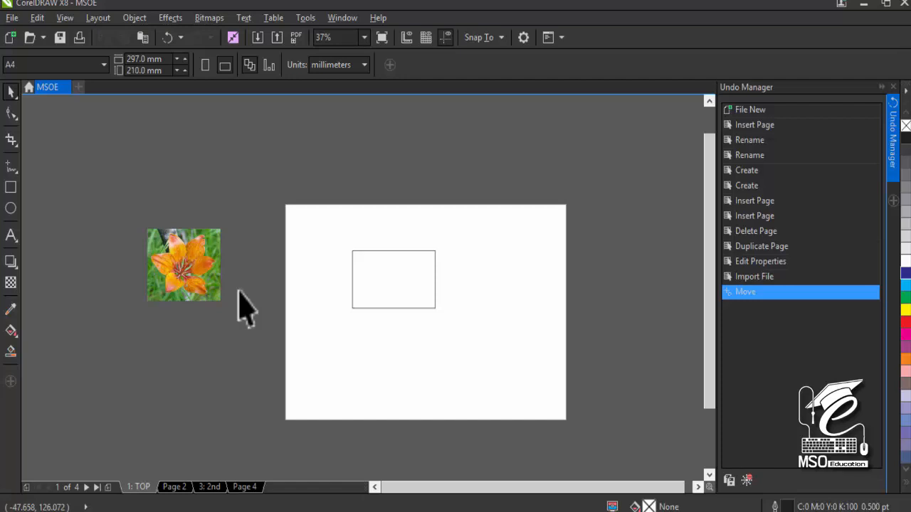
{"action": "left_click", "coordinate": [436, 328]}
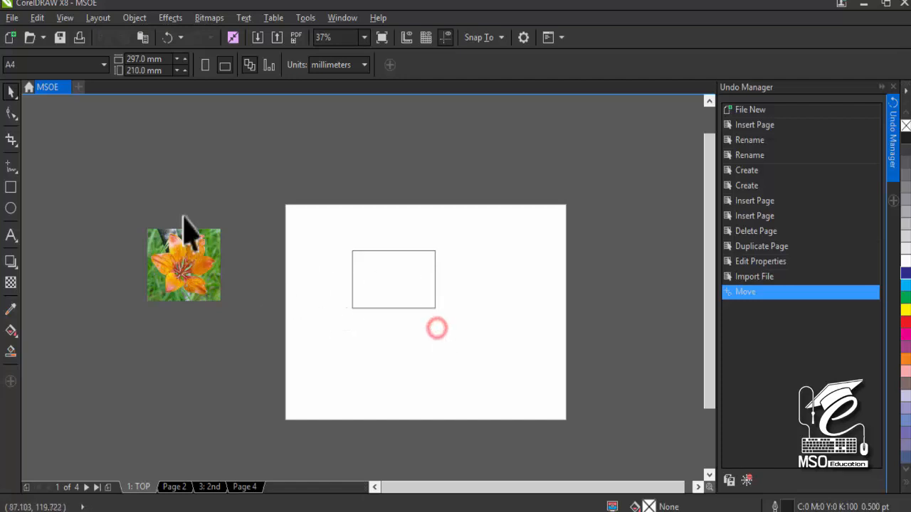
{"action": "left_click_drag", "start_coordinate": [166, 272], "coordinate": [213, 254]}
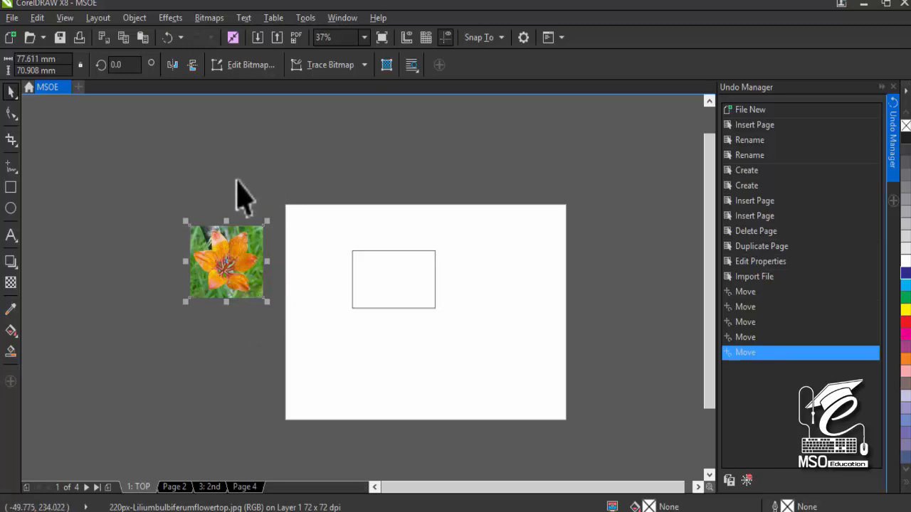
Set the workspace colour theme to Medium and deselect the flower picture
{"action": "left_click", "coordinate": [35, 15]}
{"action": "left_click", "coordinate": [524, 38]}
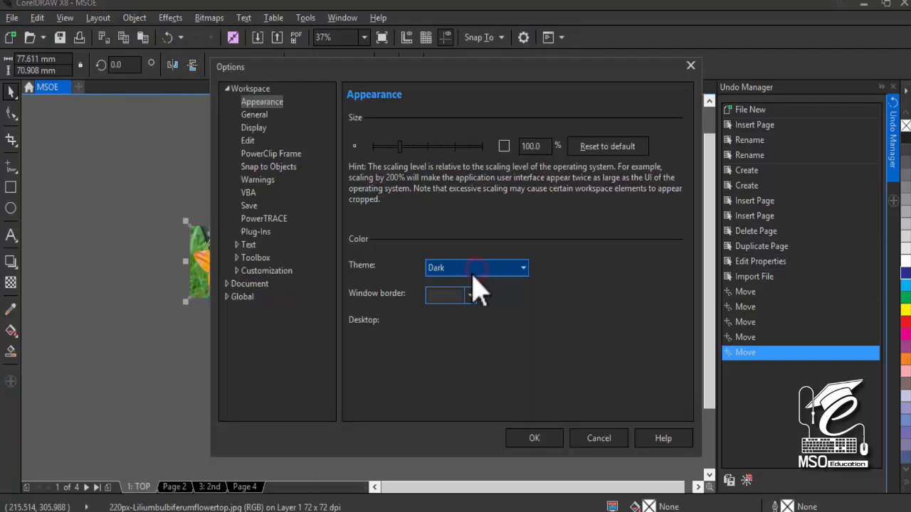
{"action": "left_click", "coordinate": [459, 268]}
{"action": "left_click", "coordinate": [453, 294]}
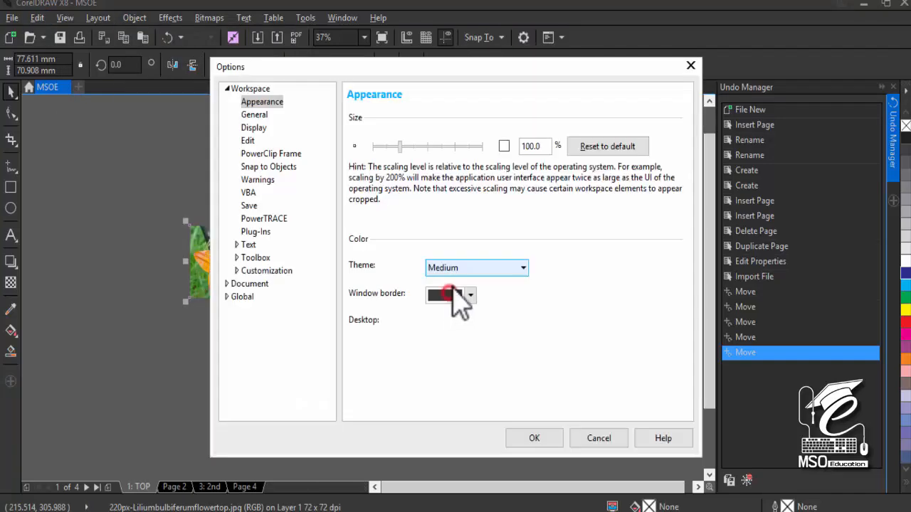
{"action": "left_click", "coordinate": [541, 436]}
{"action": "left_click", "coordinate": [299, 143]}
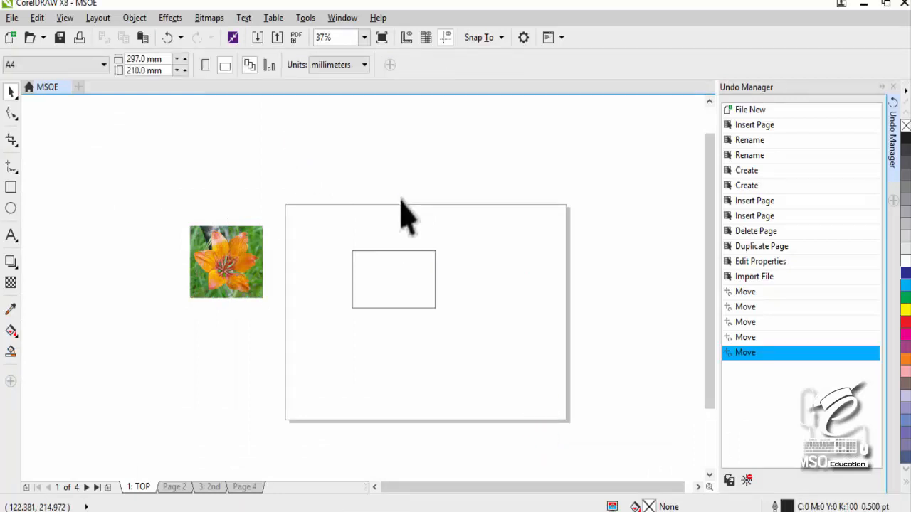
Move the flower picture up and further away from the page, and switch it to its rotation and skew handles
{"action": "left_click", "coordinate": [338, 217]}
{"action": "left_click", "coordinate": [236, 270]}
{"action": "left_click_drag", "start_coordinate": [235, 270], "coordinate": [197, 244]}
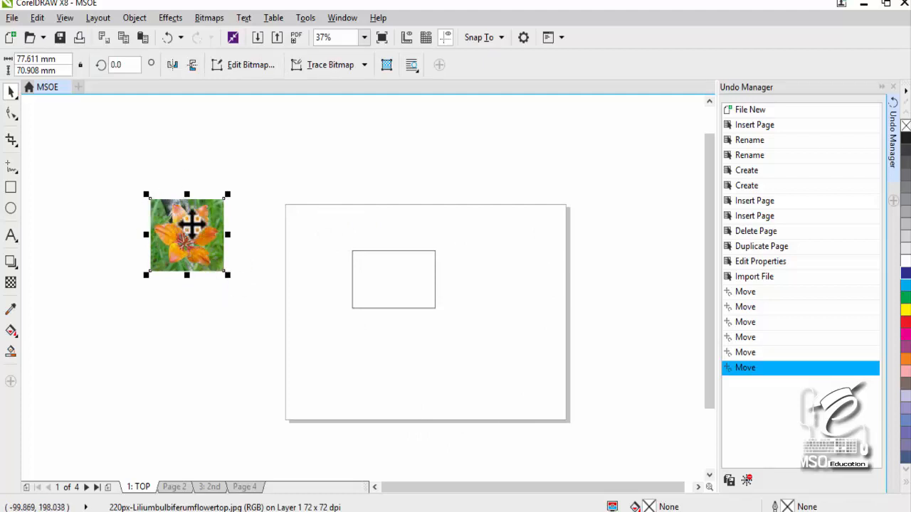
{"action": "left_click", "coordinate": [182, 234]}
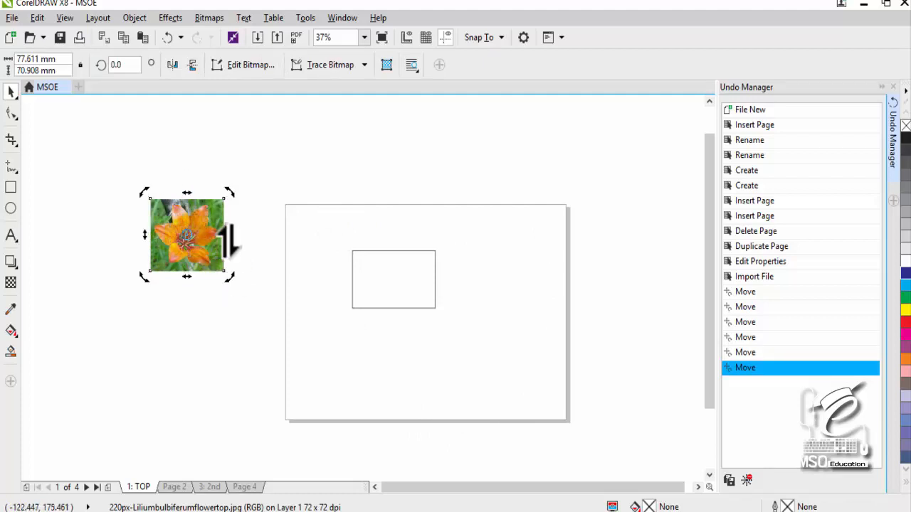
Examine the flower picture's pixels at high magnification and return to an overview of the page
{"action": "scroll", "coordinate": [228, 241], "scroll_direction": "down", "scroll_amount": 4}
{"action": "scroll", "coordinate": [189, 246], "scroll_direction": "up", "scroll_amount": 7}
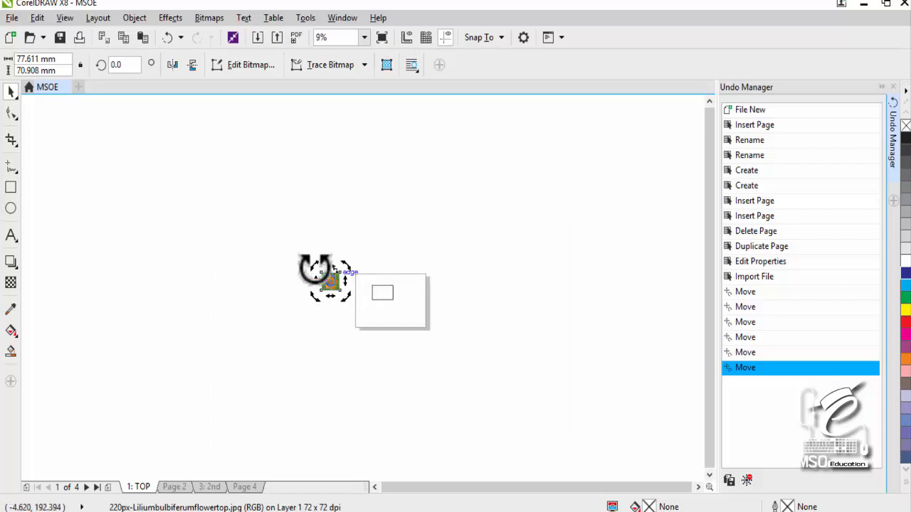
{"action": "scroll", "coordinate": [480, 403], "scroll_direction": "up", "scroll_amount": 3}
{"action": "scroll", "coordinate": [250, 335], "scroll_direction": "up", "scroll_amount": 2}
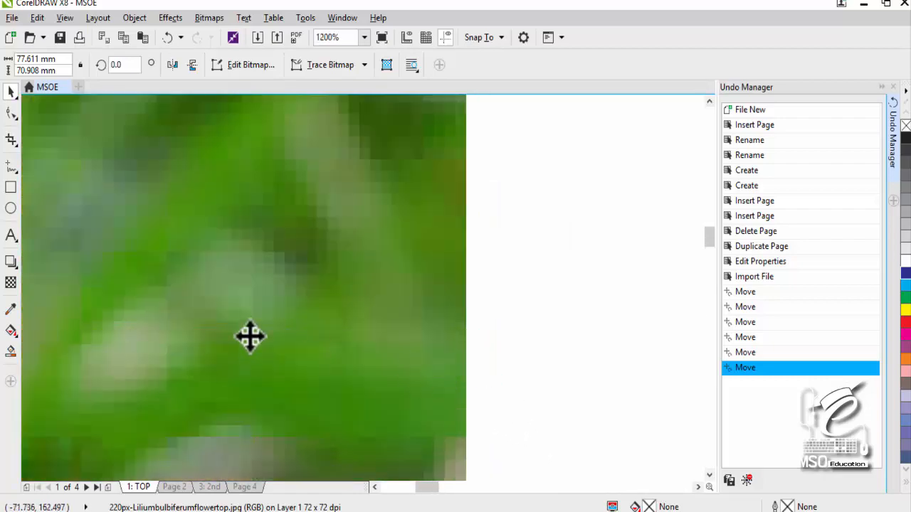
{"action": "scroll", "coordinate": [194, 314], "scroll_direction": "down", "scroll_amount": 4}
{"action": "scroll", "coordinate": [194, 314], "scroll_direction": "down", "scroll_amount": 3}
{"action": "scroll", "coordinate": [296, 335], "scroll_direction": "down", "scroll_amount": 2}
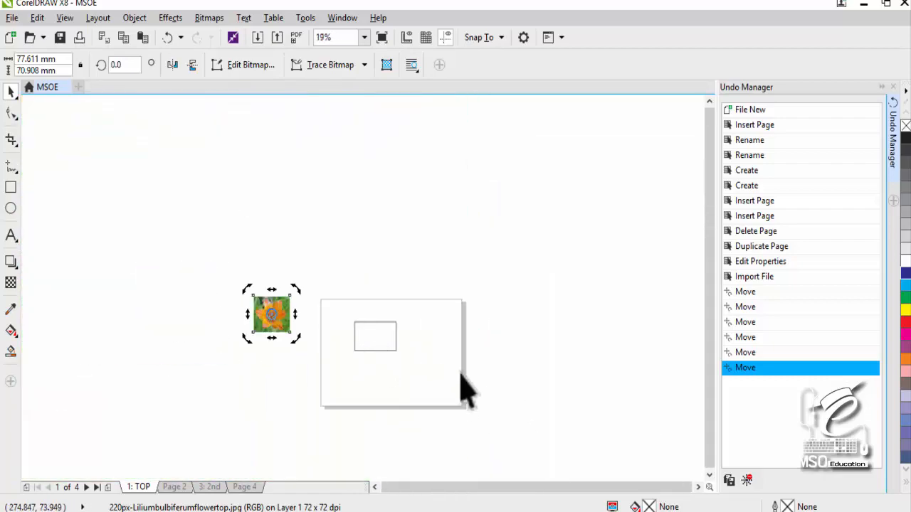
{"action": "scroll", "coordinate": [456, 403], "scroll_direction": "up", "scroll_amount": 2}
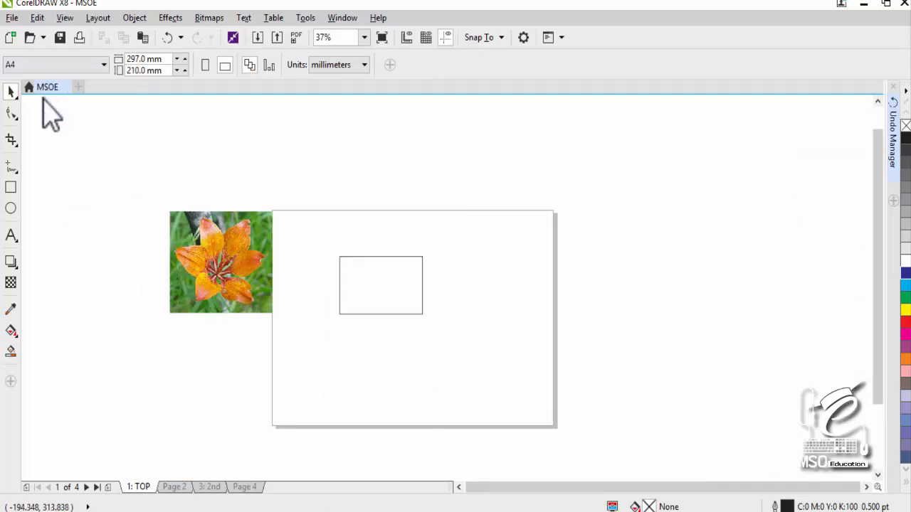
Save the drawing on the Desktop as MSOE in CDR format, Version 18.0, and close the document
{"action": "left_click", "coordinate": [60, 40]}
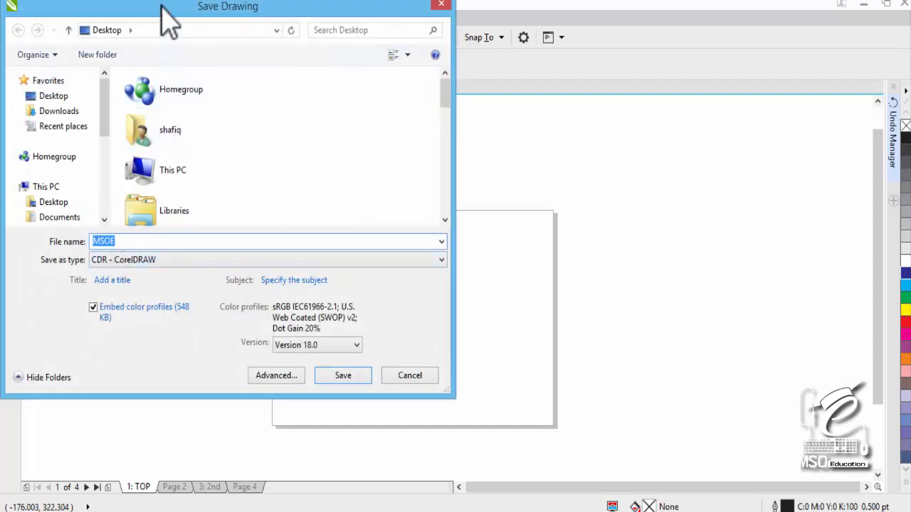
{"action": "mouse_move", "coordinate": [162, 9]}
{"action": "left_mouse_down"}
{"action": "mouse_move", "coordinate": [200, 158]}
{"action": "mouse_move", "coordinate": [178, 115]}
{"action": "left_mouse_up"}
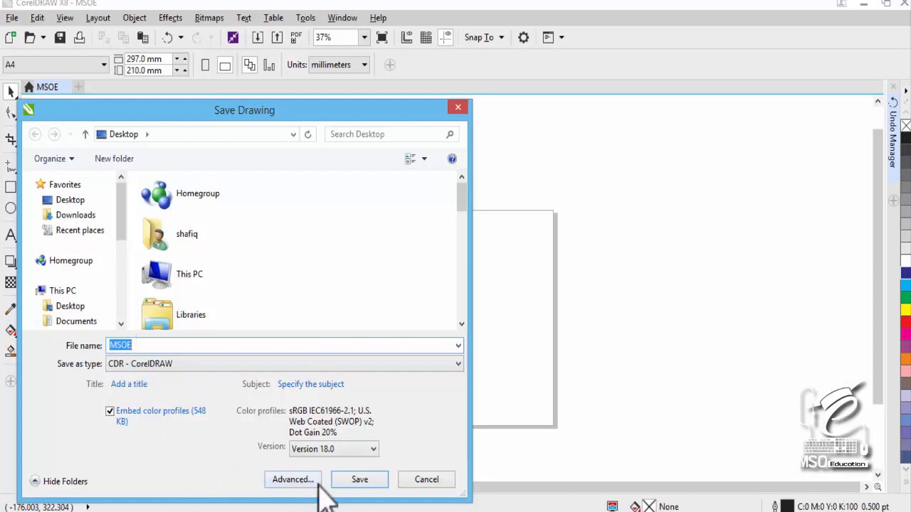
{"action": "left_click", "coordinate": [358, 480]}
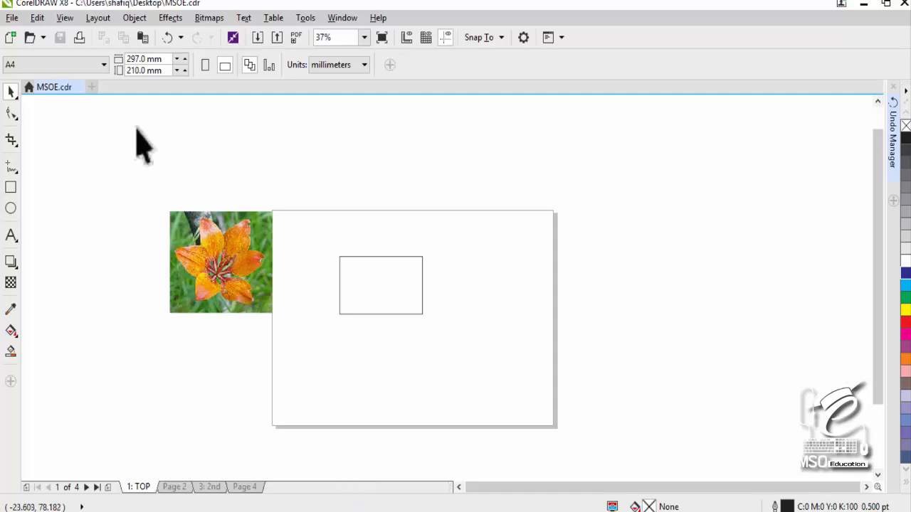
{"action": "left_click", "coordinate": [78, 87]}
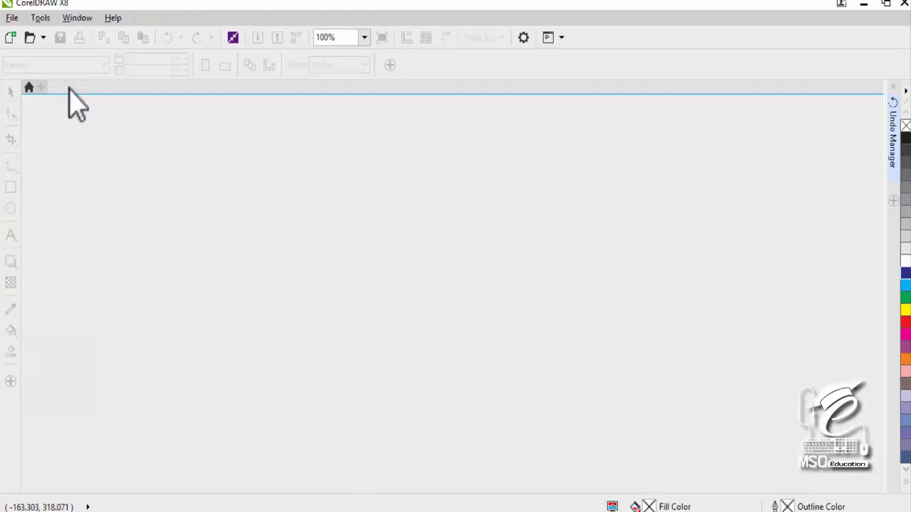
Reopen the saved drawing MSOE.cdr from the Desktop
{"action": "left_click", "coordinate": [12, 18]}
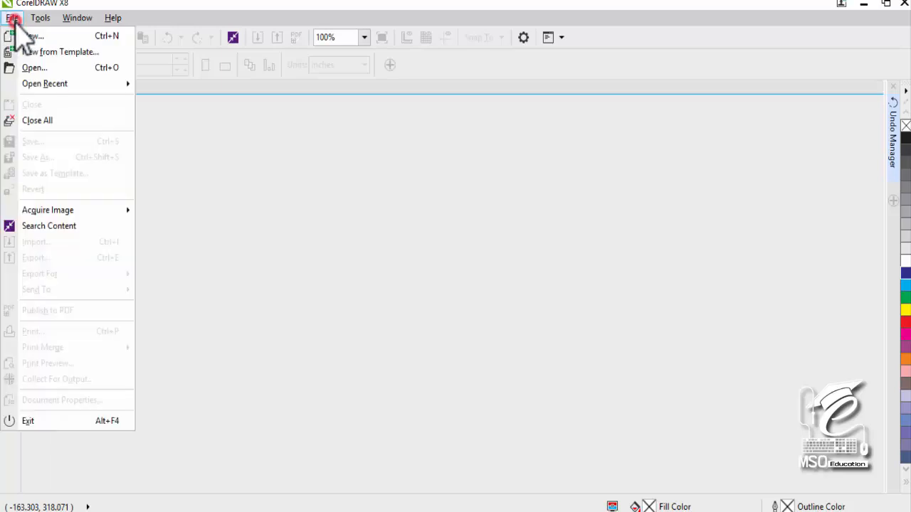
{"action": "left_click", "coordinate": [34, 67]}
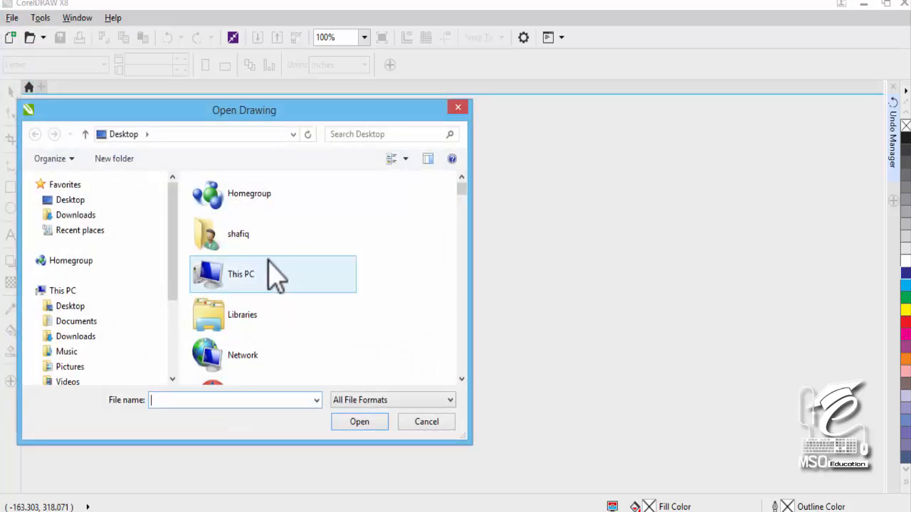
{"action": "type", "text": "m"}
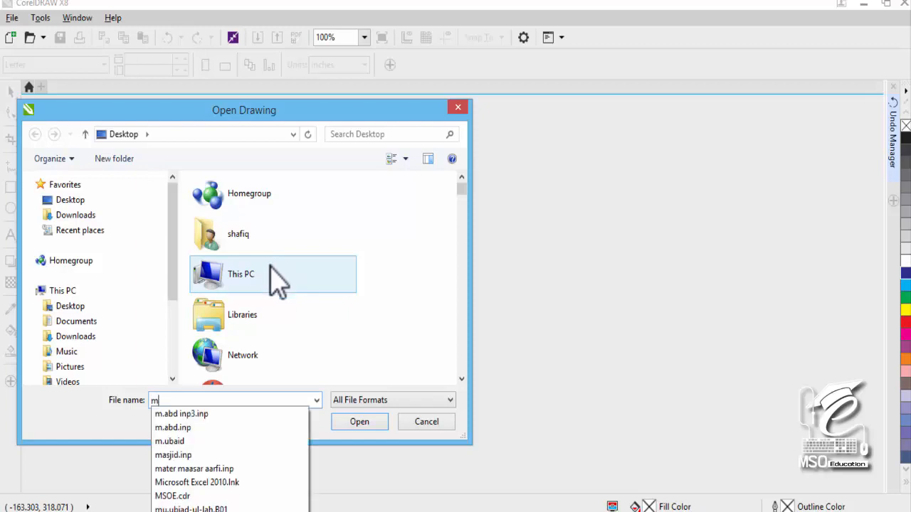
{"action": "left_click", "coordinate": [186, 496]}
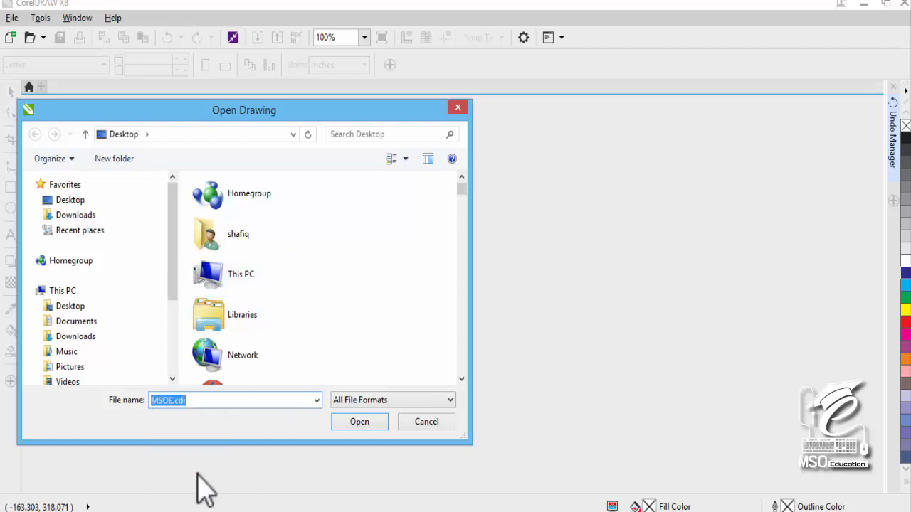
{"action": "left_click", "coordinate": [348, 427]}
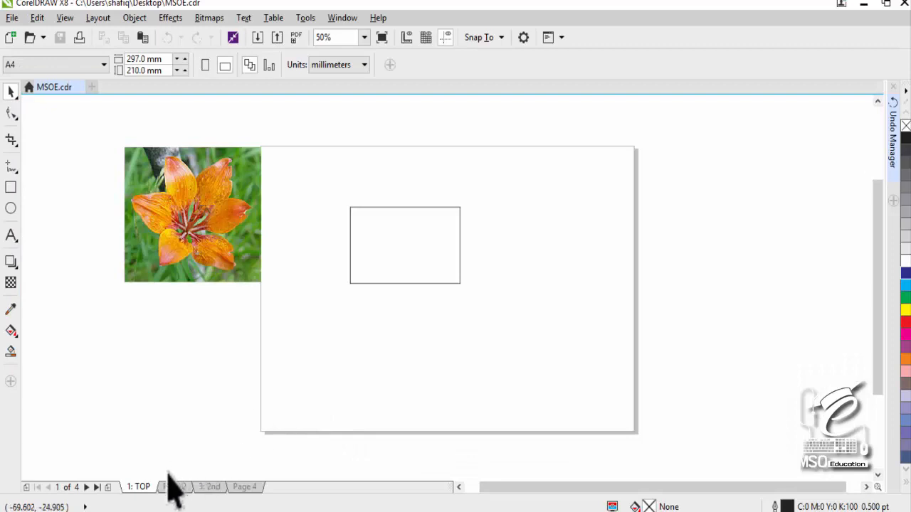
View each page of the reopened drawing in turn up to Page 4 and go back to TOP
{"action": "left_click", "coordinate": [171, 487]}
{"action": "left_click", "coordinate": [201, 486]}
{"action": "left_click", "coordinate": [242, 487]}
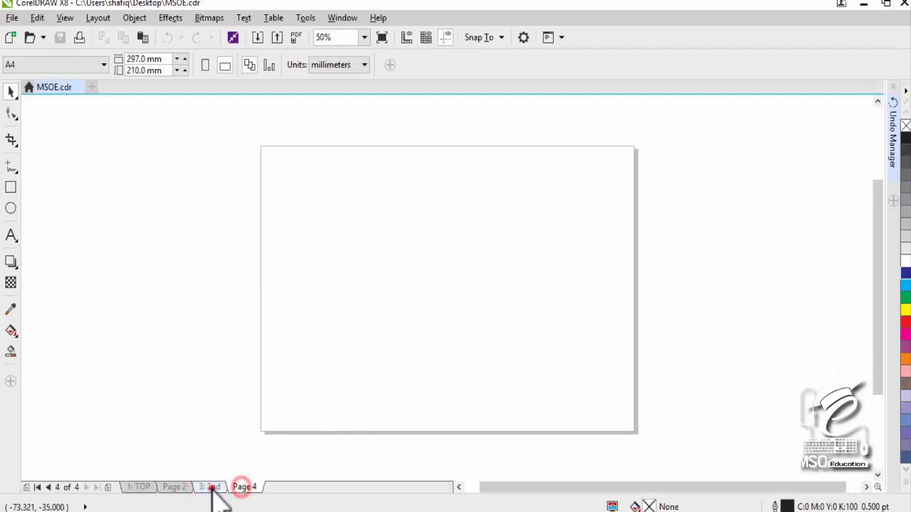
{"action": "left_click", "coordinate": [209, 487]}
{"action": "left_click", "coordinate": [173, 487]}
{"action": "left_click", "coordinate": [146, 488]}
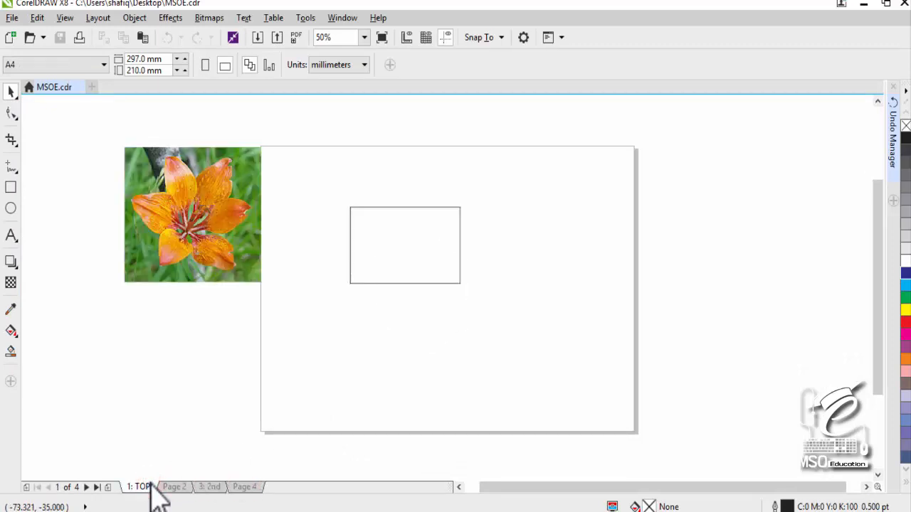
Create a new document with the default settings and switch back to the MSOE.cdr document
{"action": "left_click", "coordinate": [92, 87]}
{"action": "left_click", "coordinate": [448, 390]}
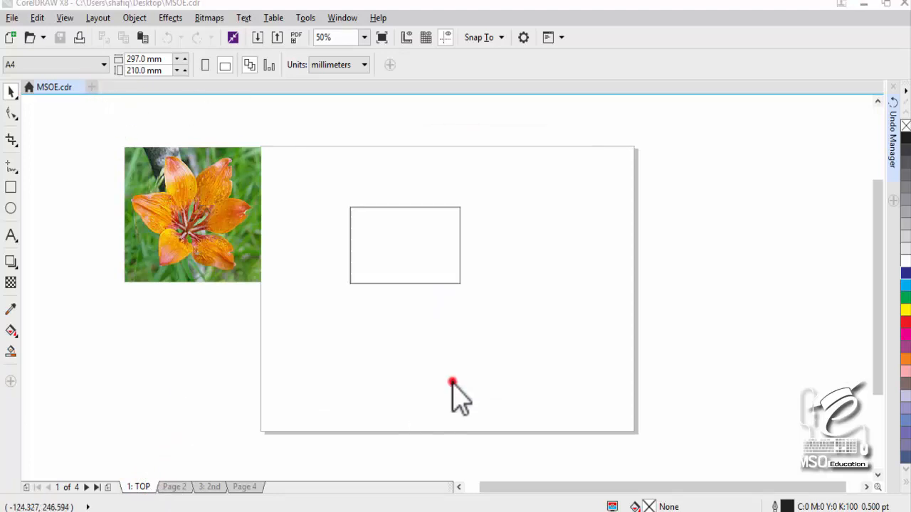
{"action": "left_click", "coordinate": [60, 89]}
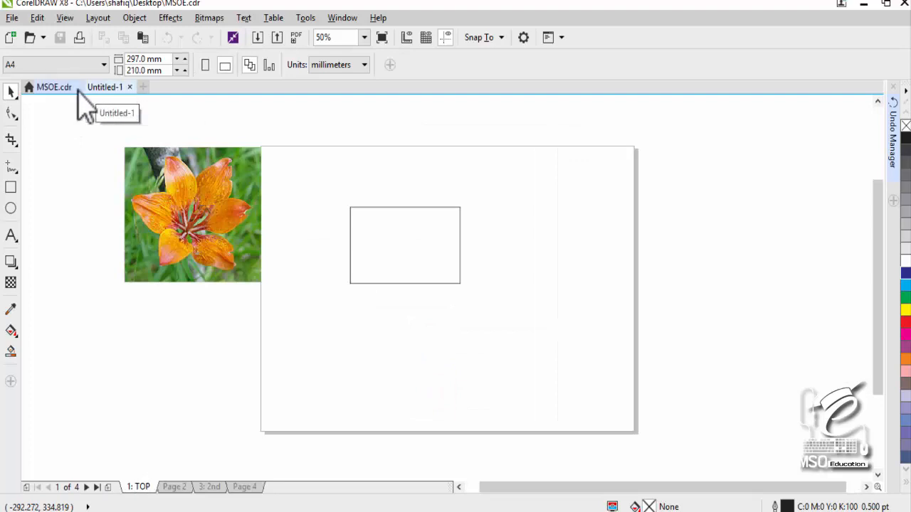
Switch back and forth between MSOE.cdr and Untitled-1, ending on Untitled-1, and view the page commands available for its Page 1
{"action": "left_click", "coordinate": [52, 90]}
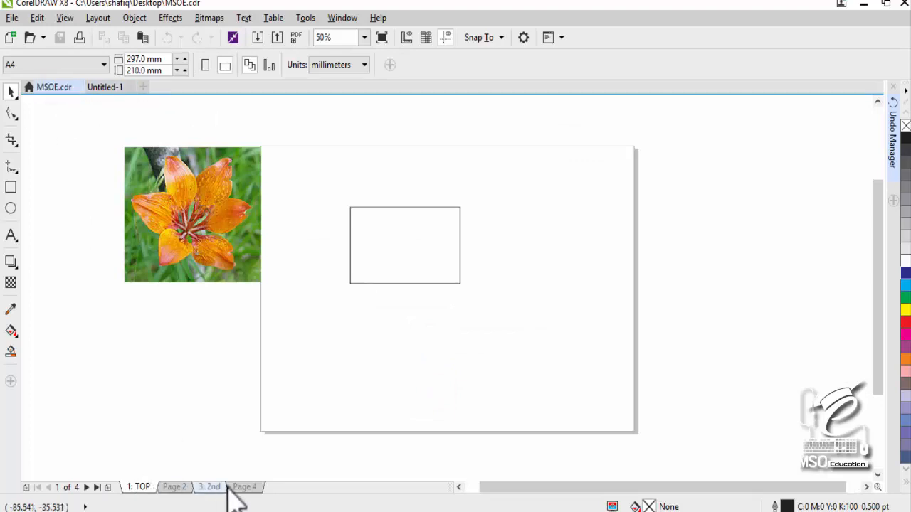
{"action": "left_click", "coordinate": [98, 87]}
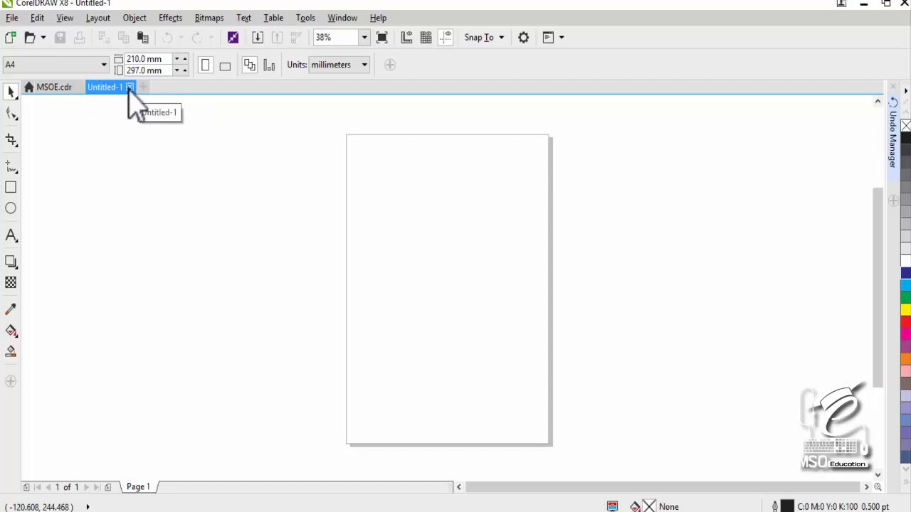
{"action": "left_click", "coordinate": [51, 87]}
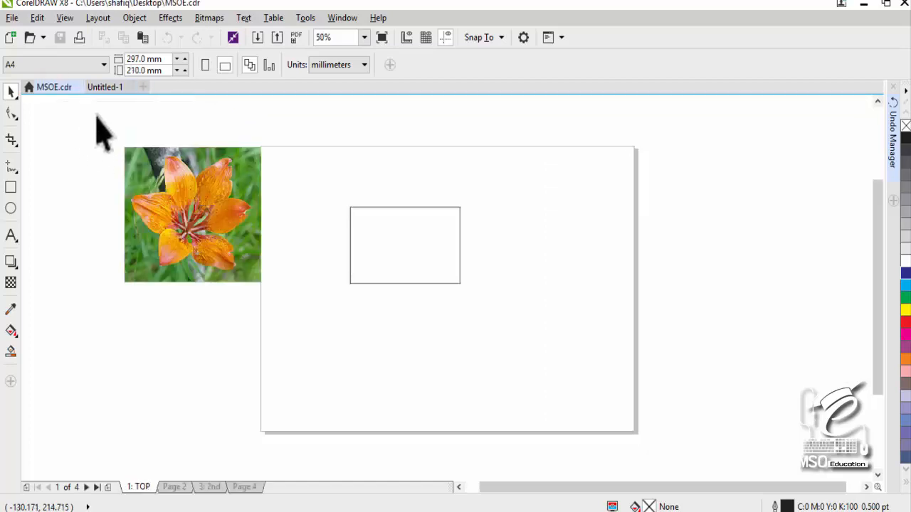
{"action": "left_click", "coordinate": [101, 87]}
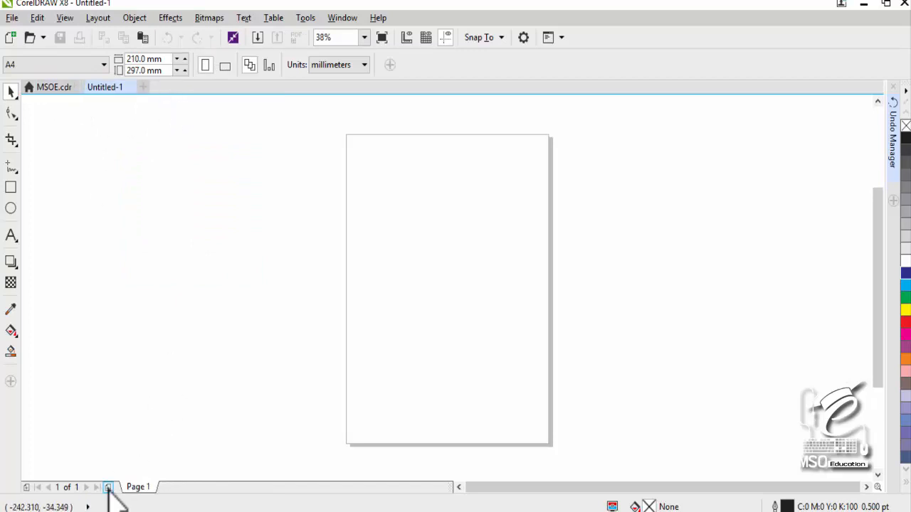
{"action": "right_click", "coordinate": [131, 488]}
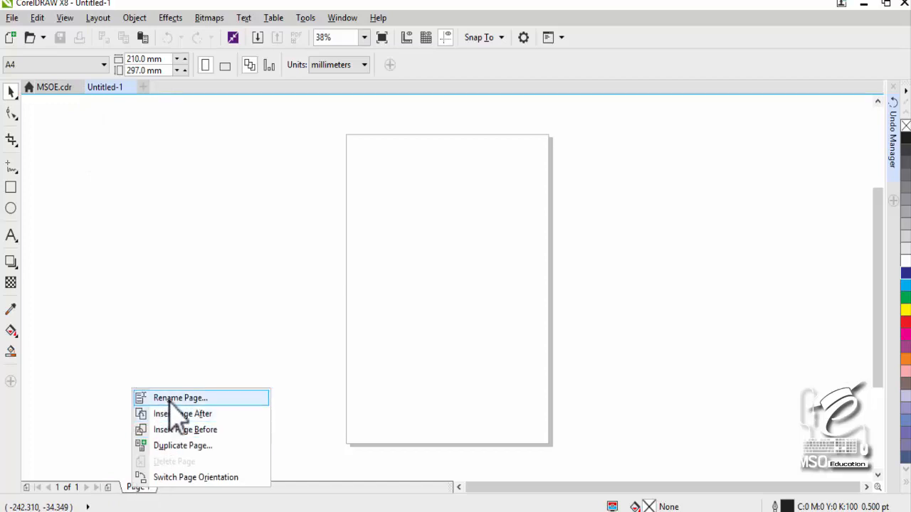
{"action": "left_click", "coordinate": [115, 397]}
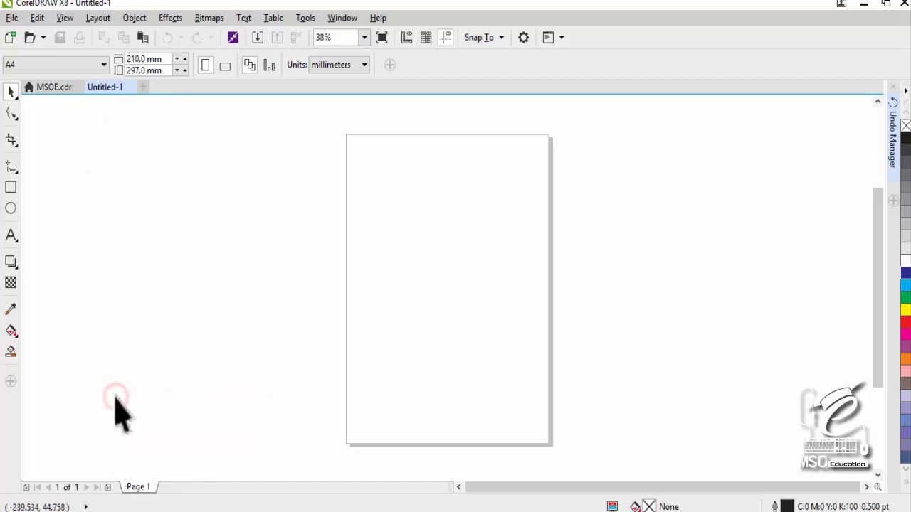